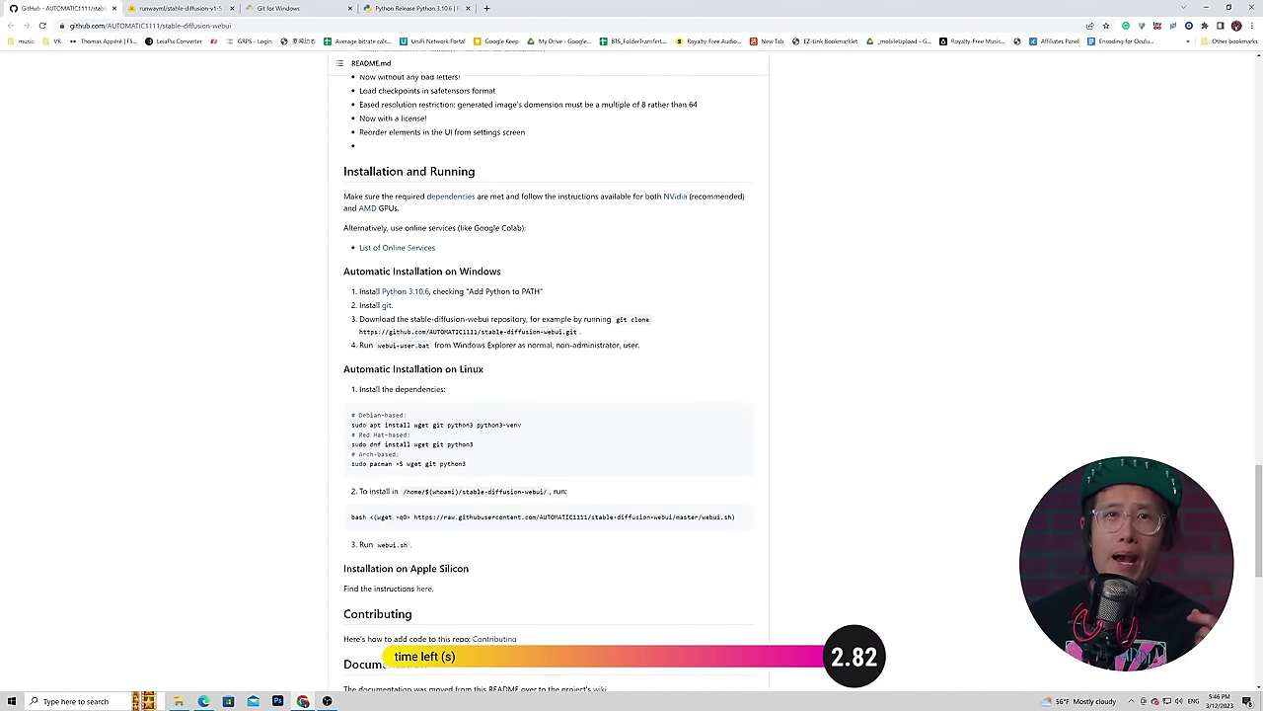
Step: Select the git clone command and repository URL in the Windows installation steps
left_click_drag(616, 319, 576, 336)
key("ctrl+c")
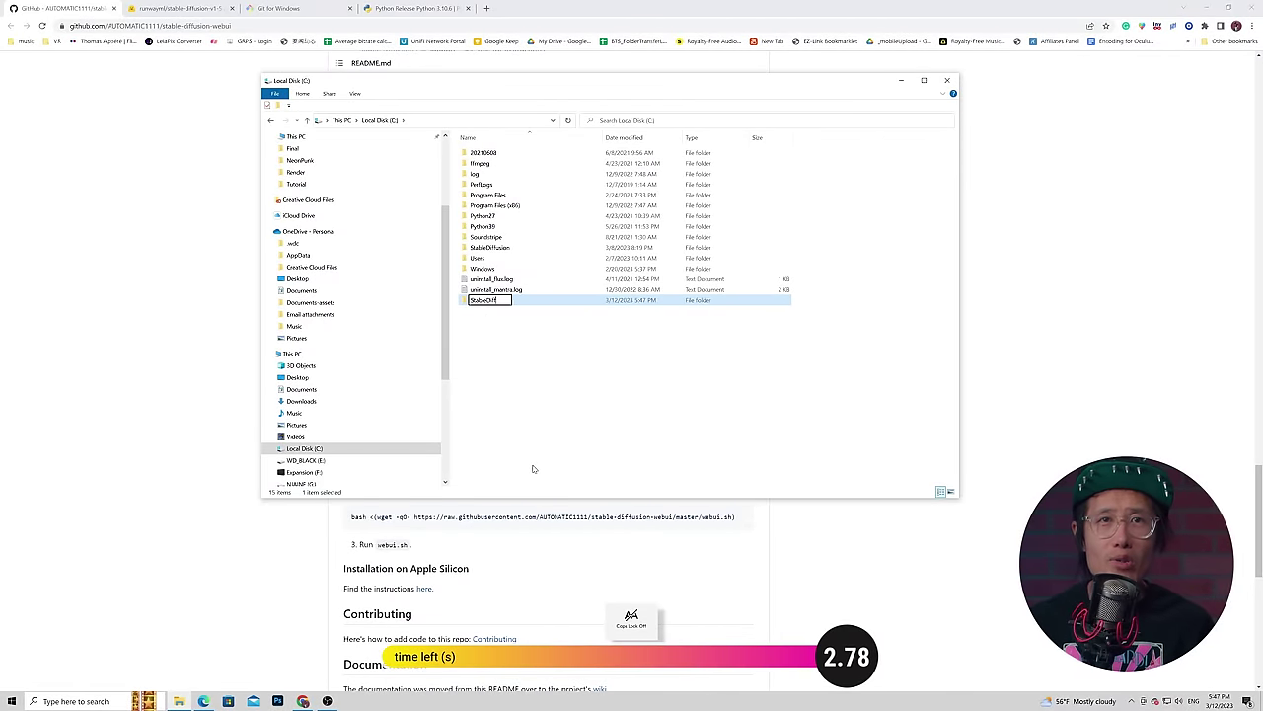
Step: Finish naming the folder StableDiffusion-2nd and open it
type("fusion-Ex")
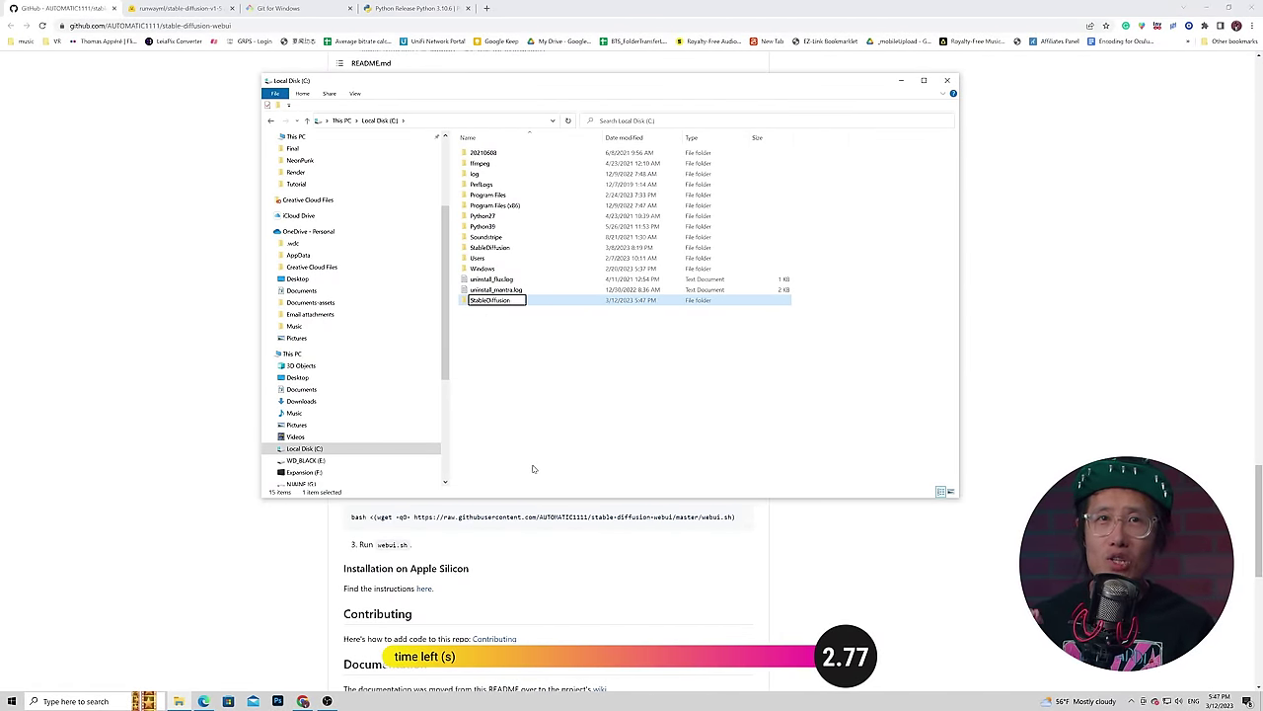
key("Caps_Lock")
type("2nd")
key("Return")
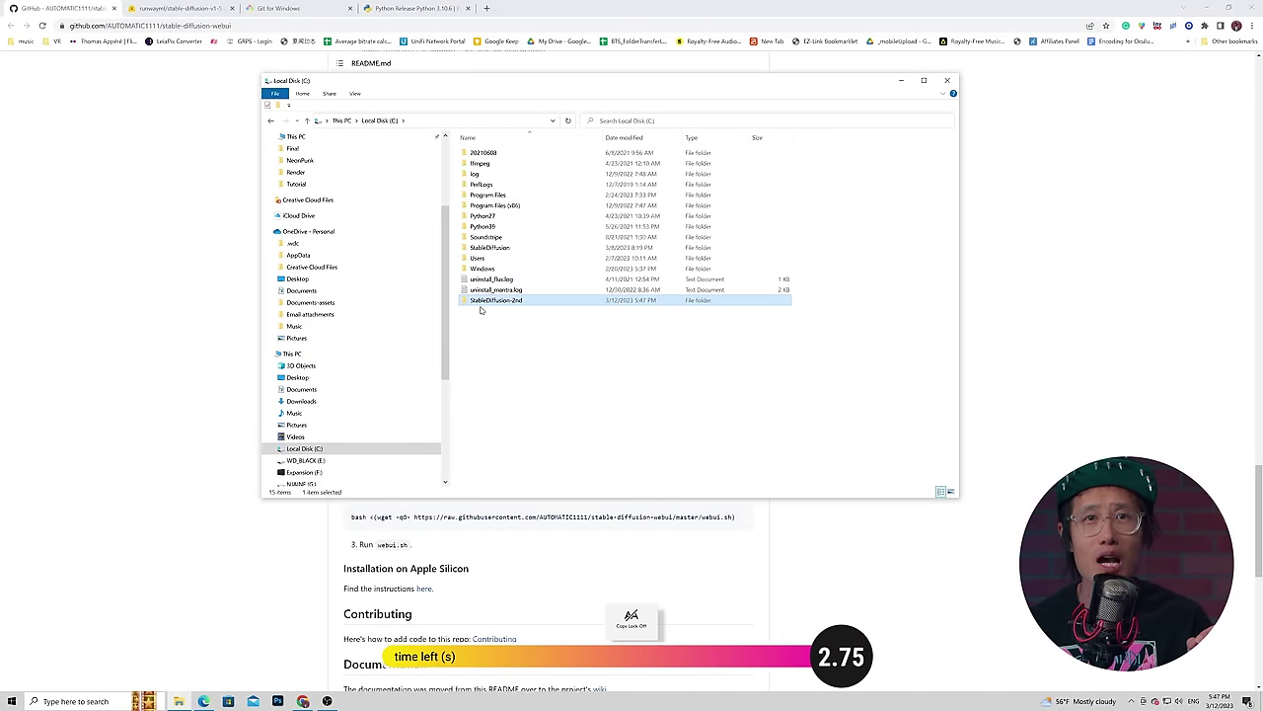
double_click(480, 304)
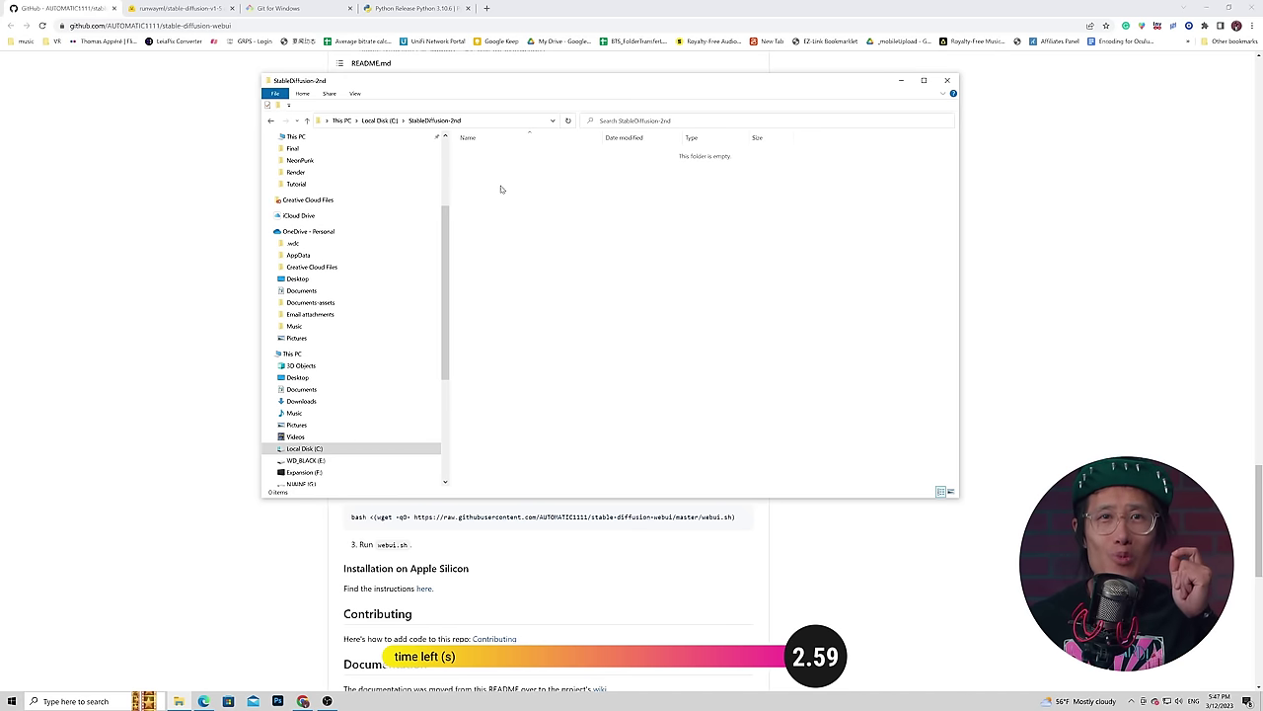
Step: Open a command prompt in StableDiffusion-2nd, run the pasted git clone, and open the cloned folder
left_click(472, 122)
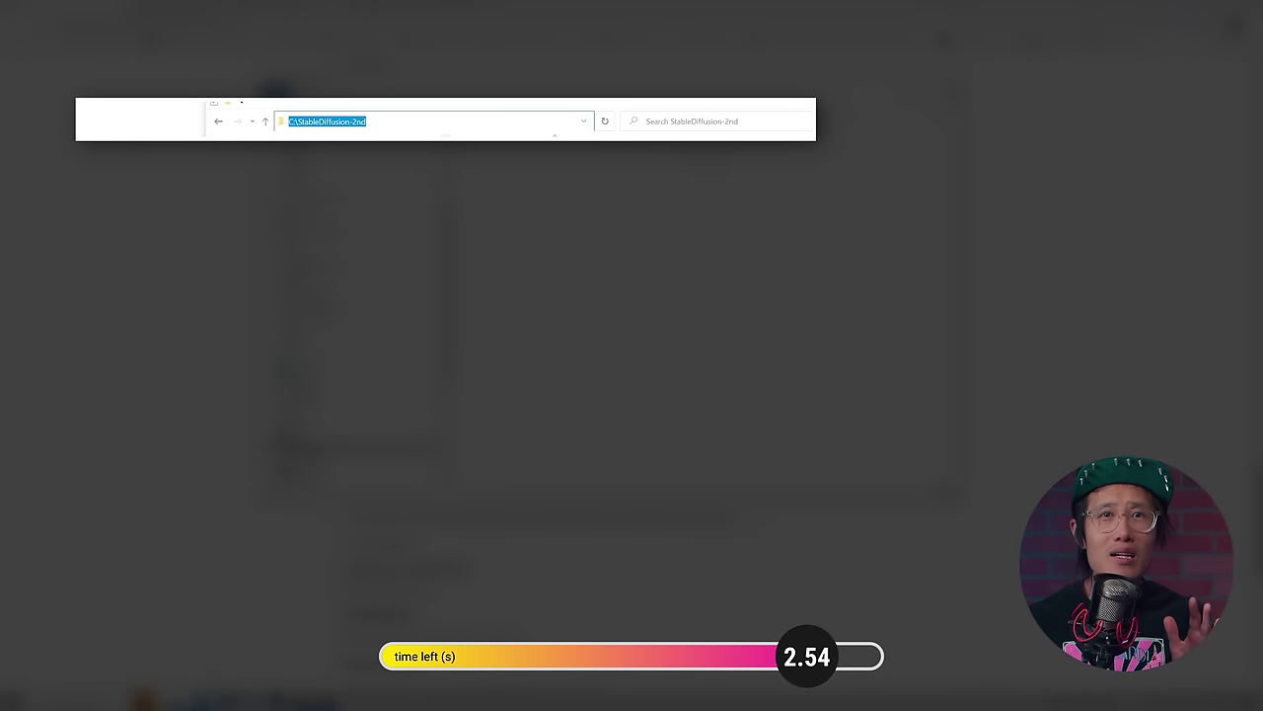
type("cmd")
key("Return")
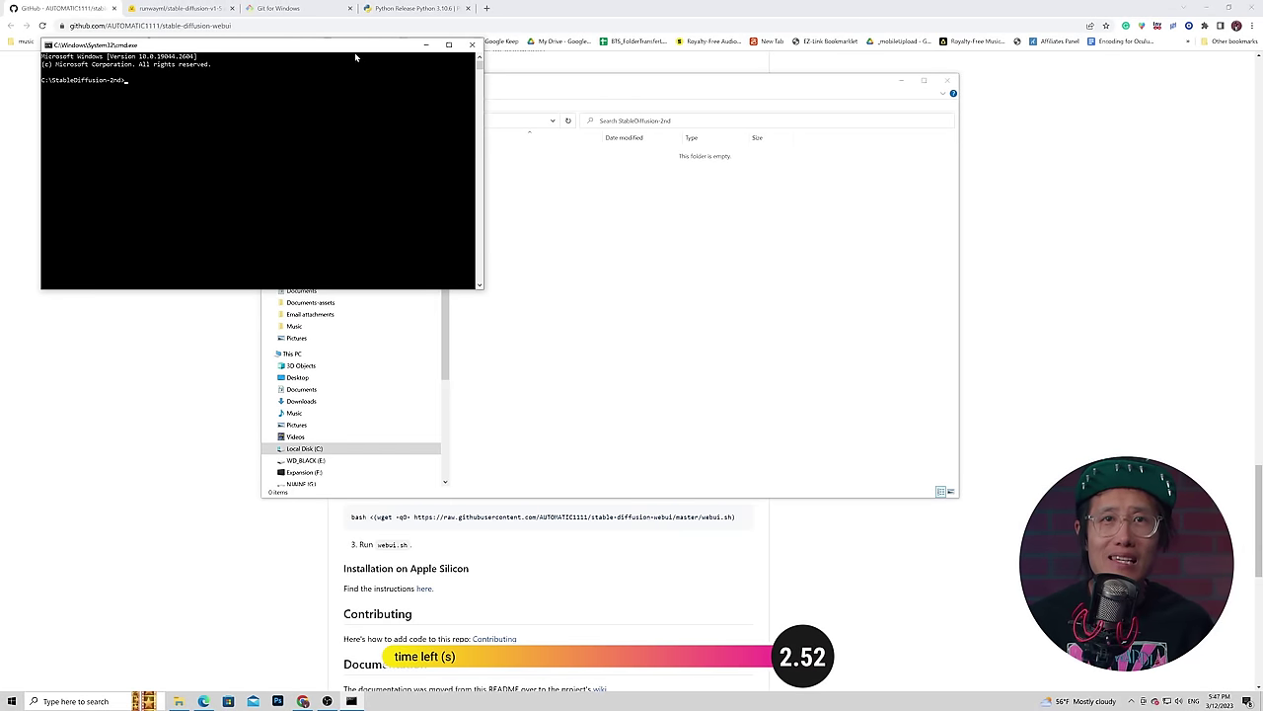
left_click_drag(356, 57, 646, 289)
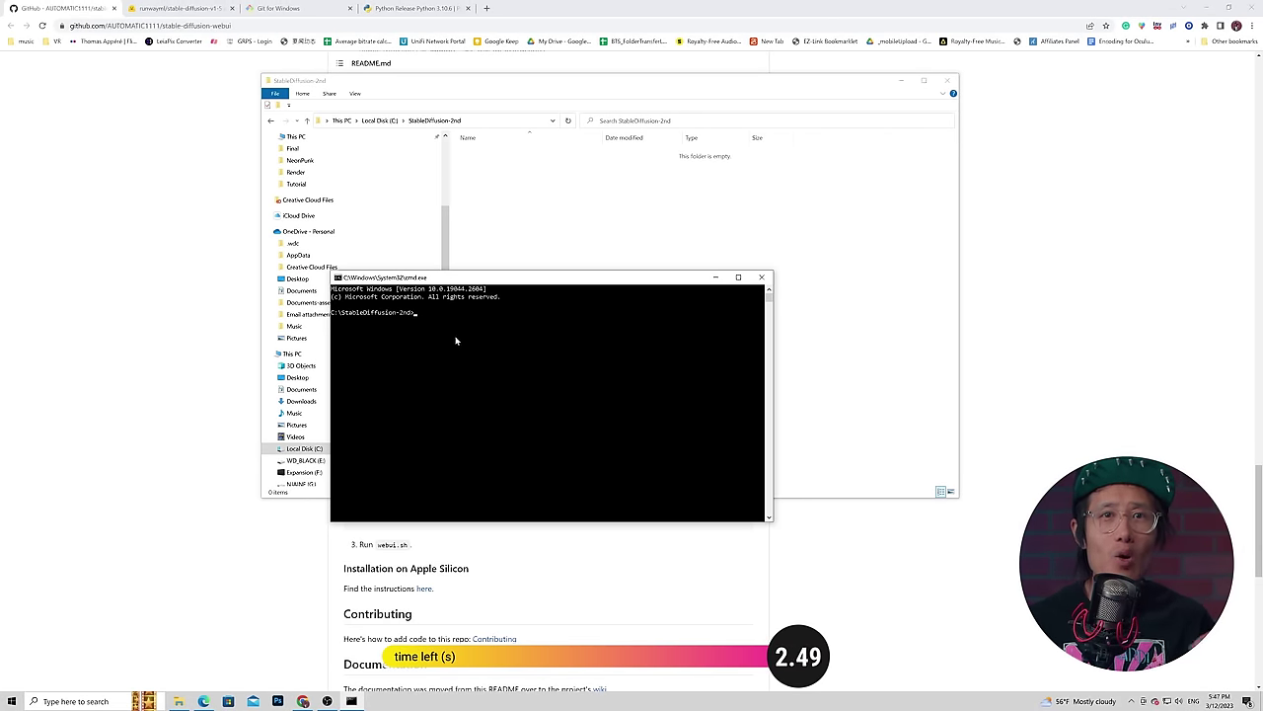
key("ctrl+v")
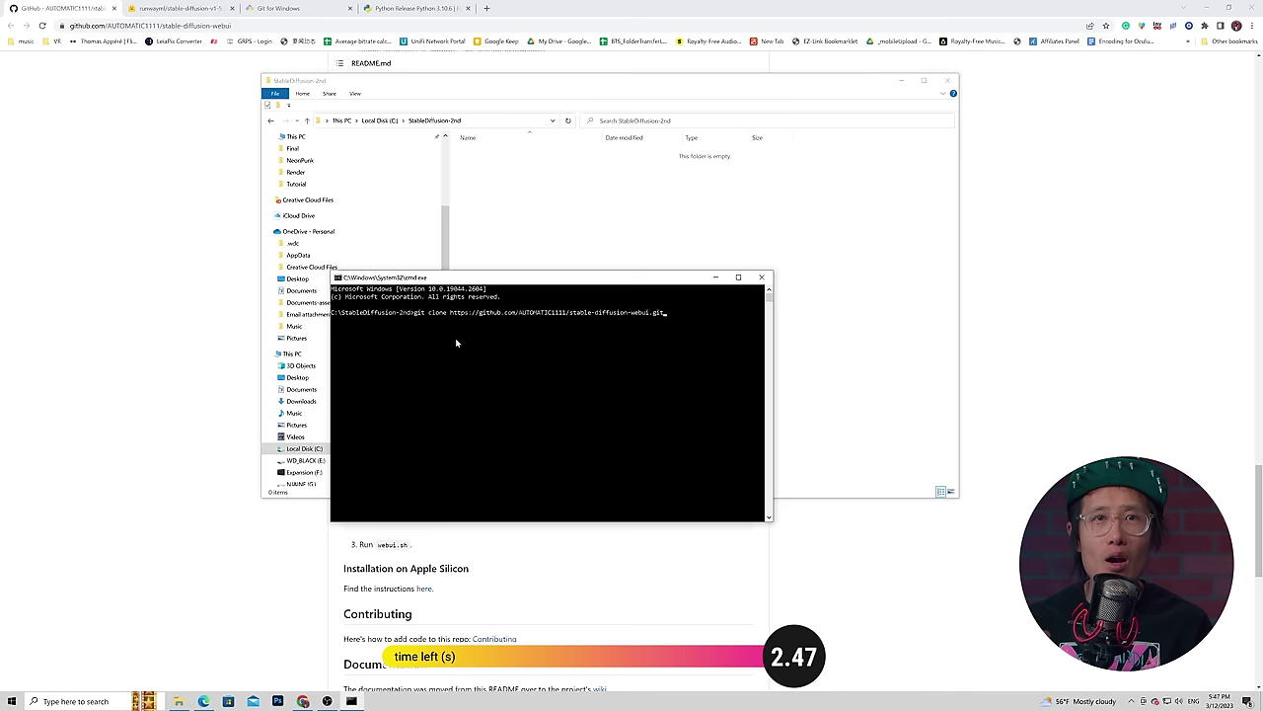
key("Return")
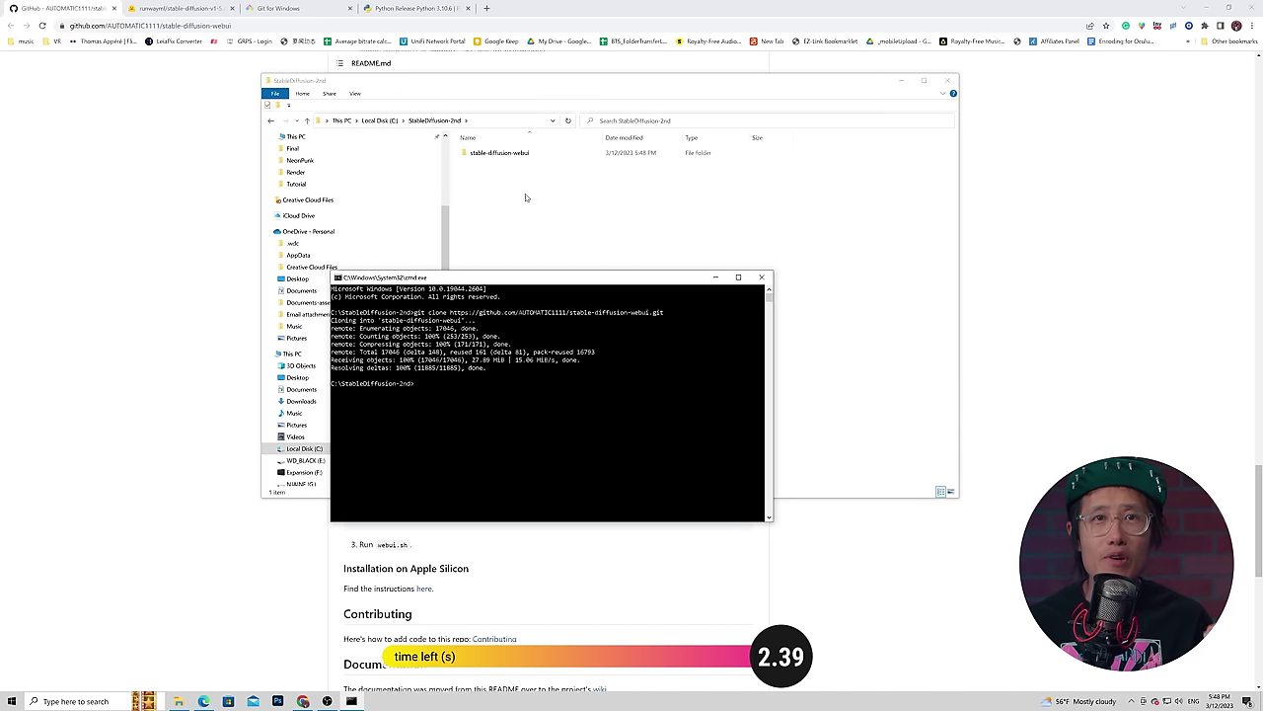
double_click(501, 155)
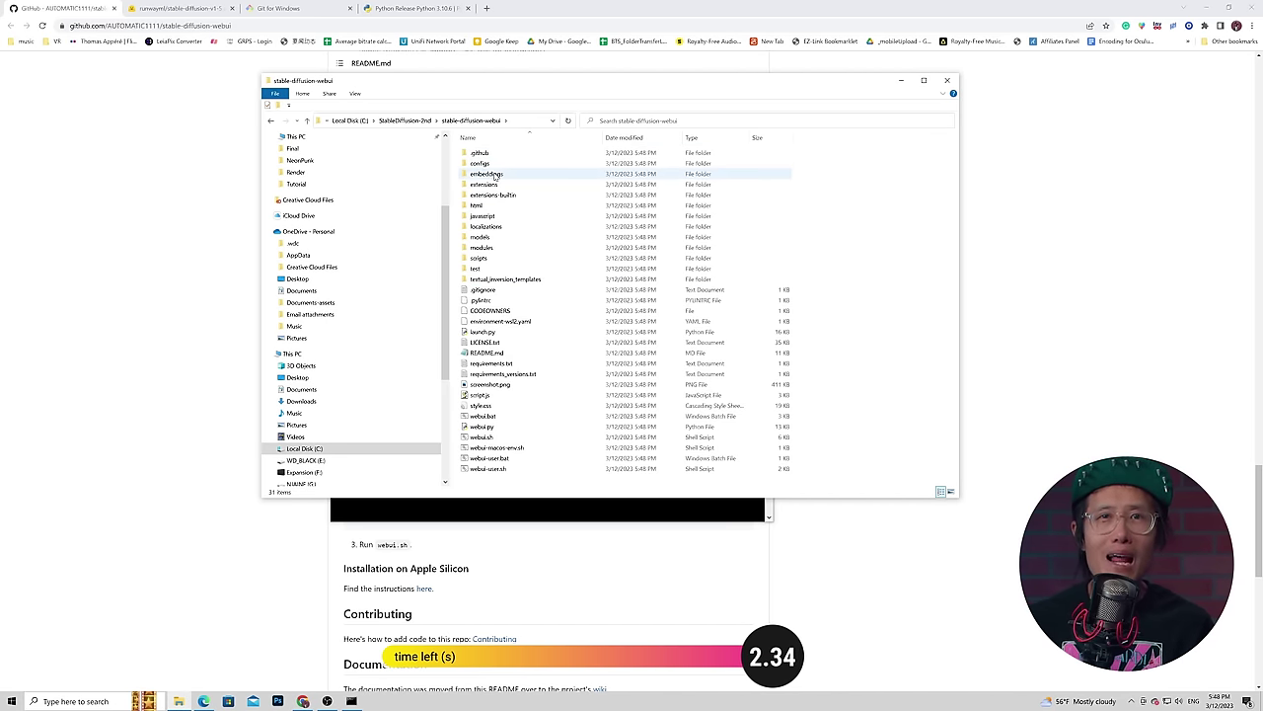
Step: Browse into models\Stable-diffusion and switch to the Hugging Face stable-diffusion-v1-5 page
double_click(482, 237)
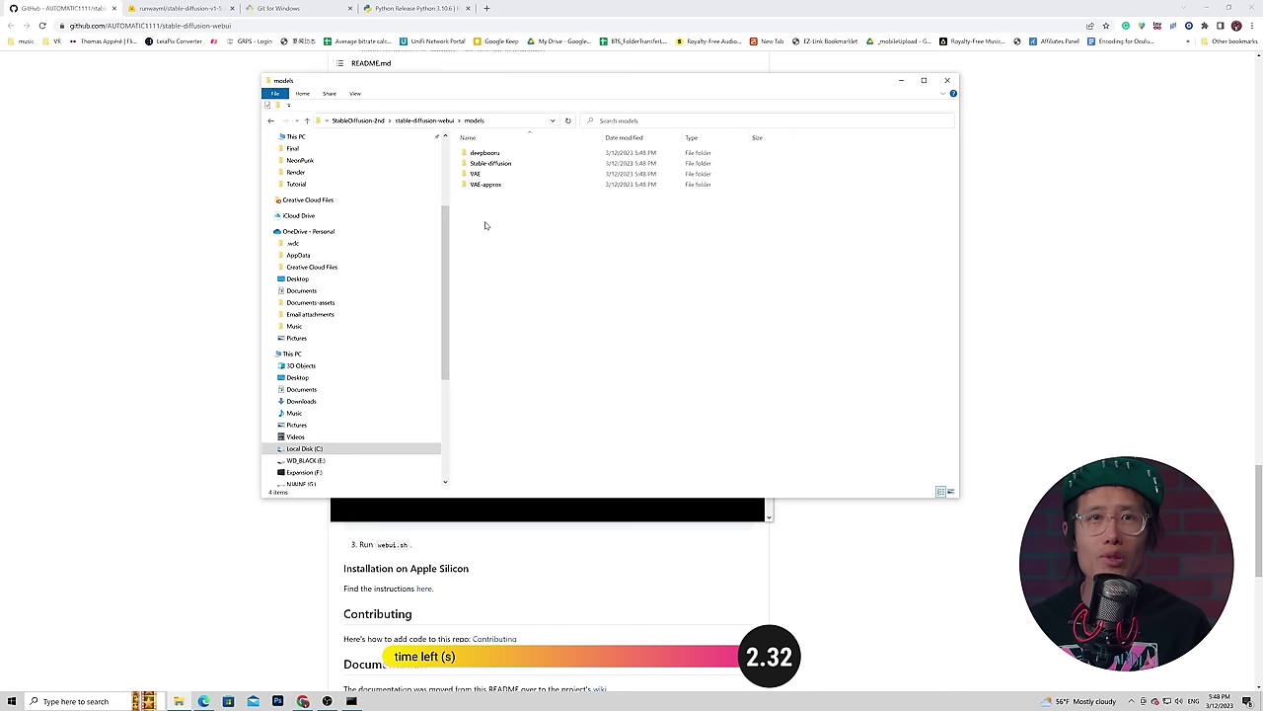
double_click(493, 164)
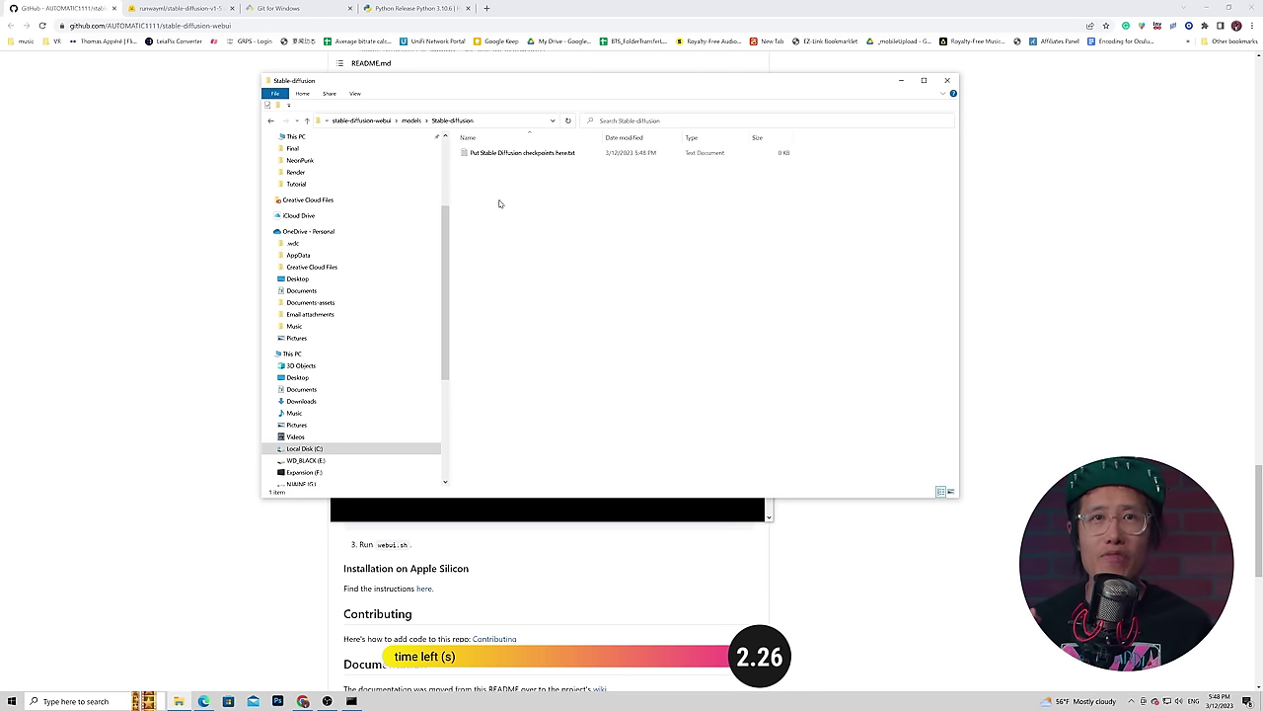
left_click(177, 8)
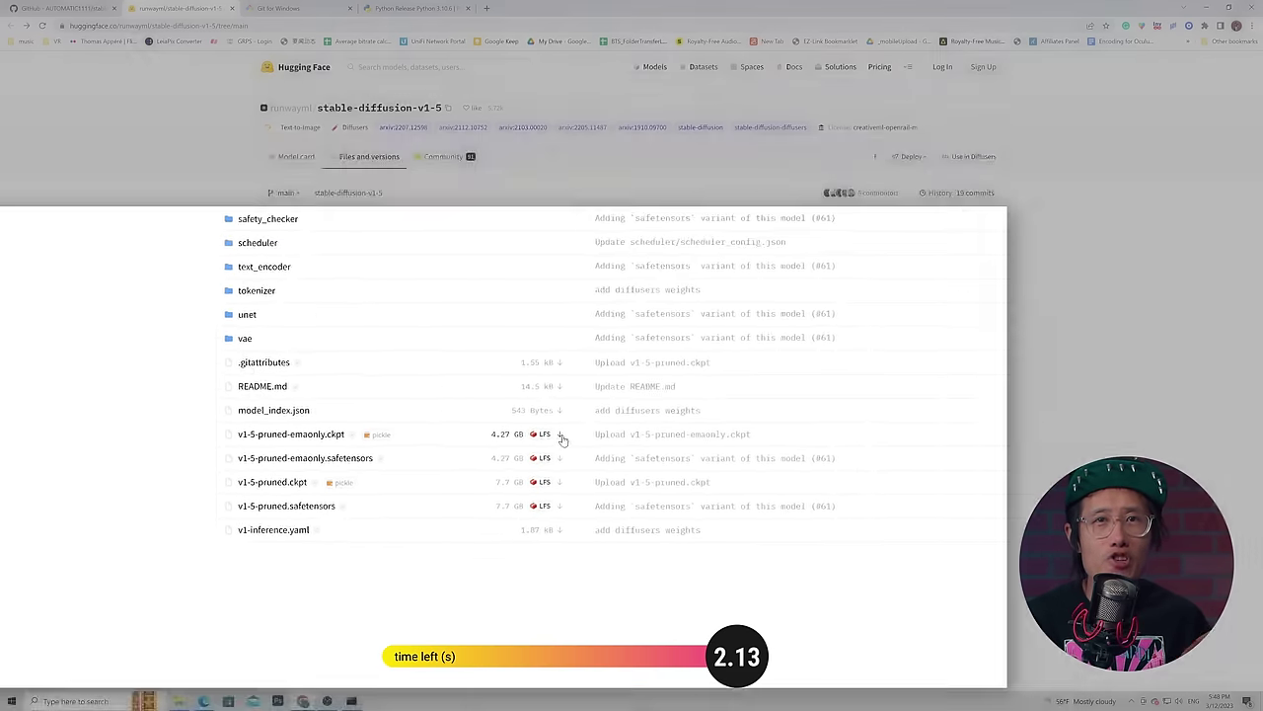
Step: Download v1-5-pruned-emaonly.ckpt into StableDiffusion-2nd\stable-diffusion-webui\models\Stable-diffusion, then select webui-user.bat
left_click(544, 436)
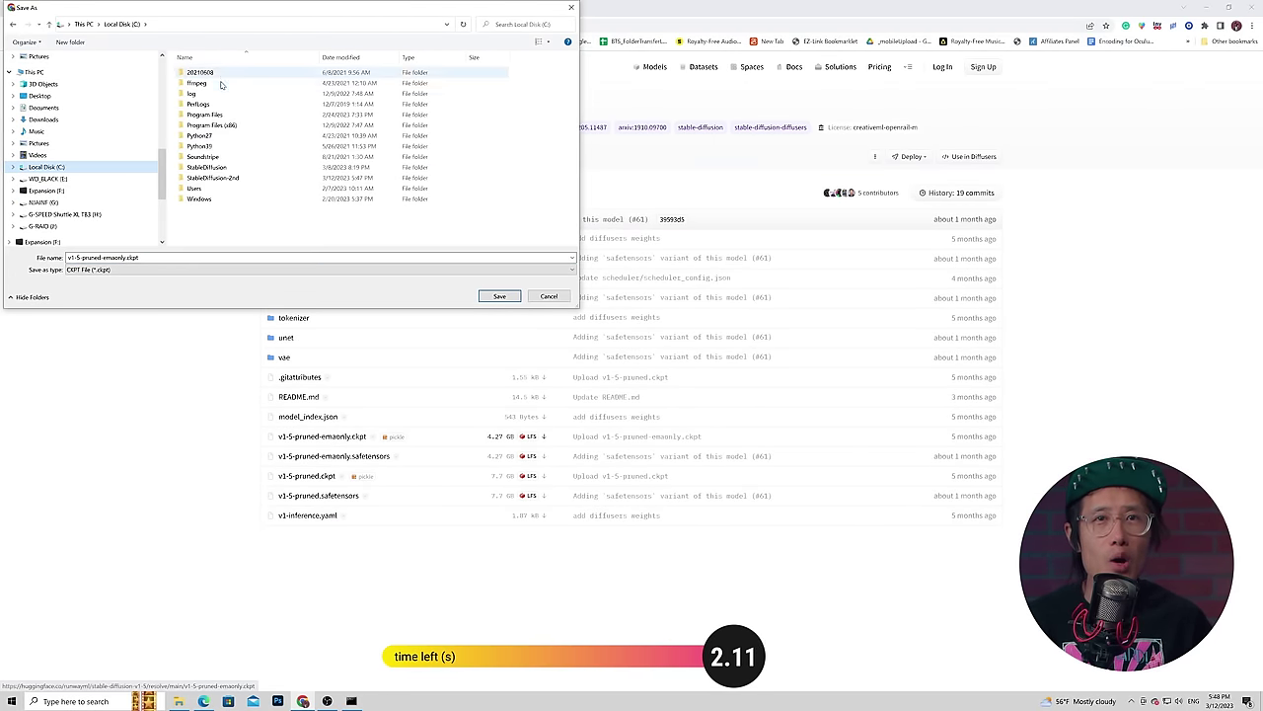
double_click(213, 178)
double_click(209, 72)
double_click(198, 156)
double_click(202, 93)
left_click(499, 296)
key("alt+Tab")
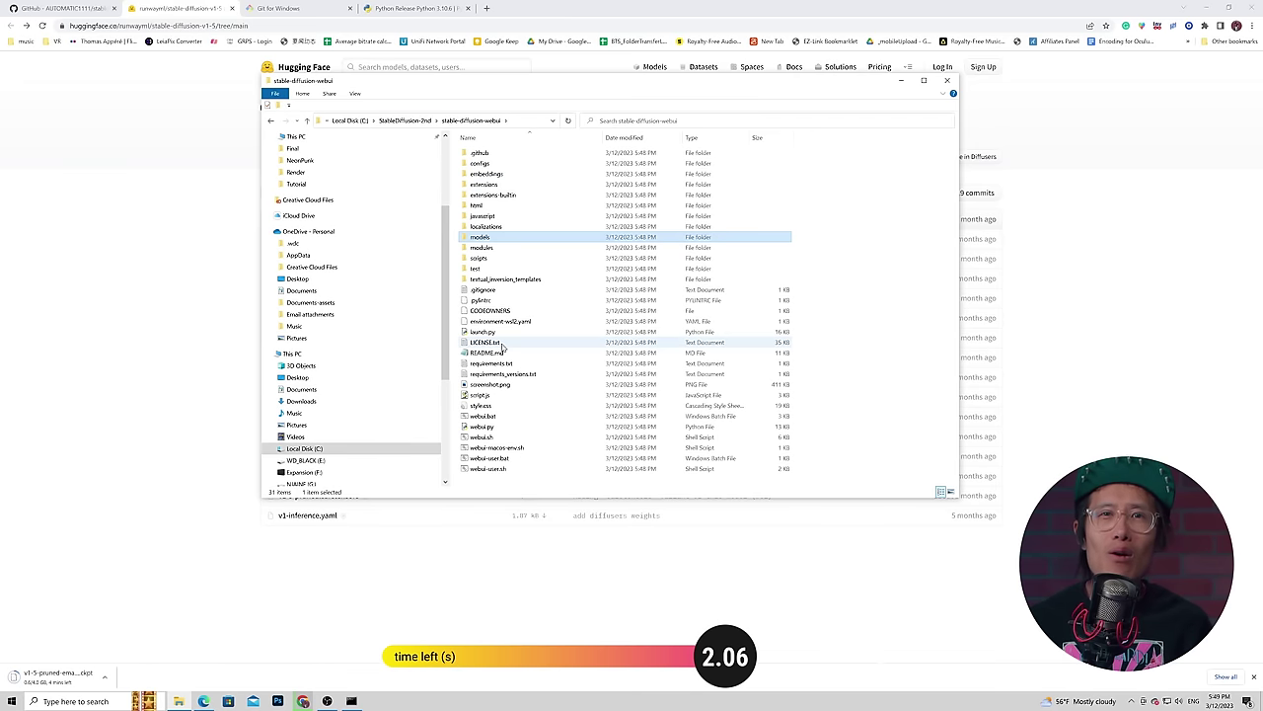
left_click(496, 459)
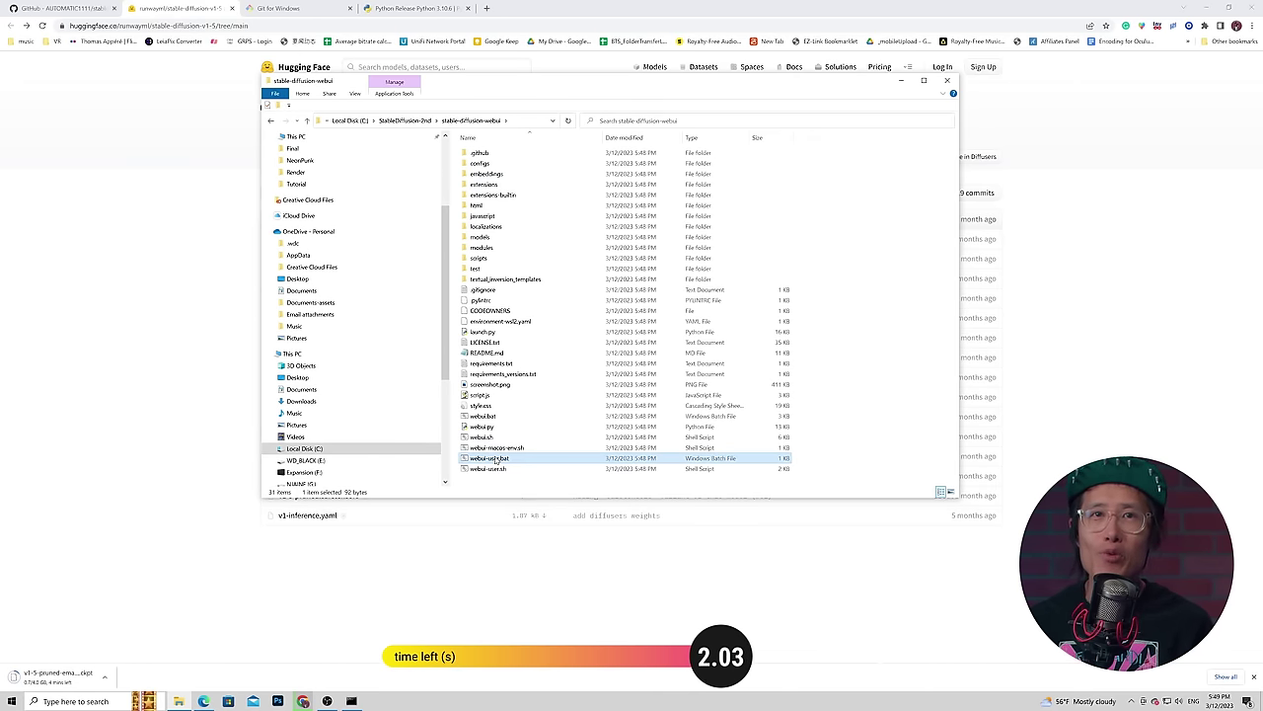
Step: Open webui-user.bat in Notepad and start the set PYTHON value with a quote
right_click(496, 460)
left_click(360, 208)
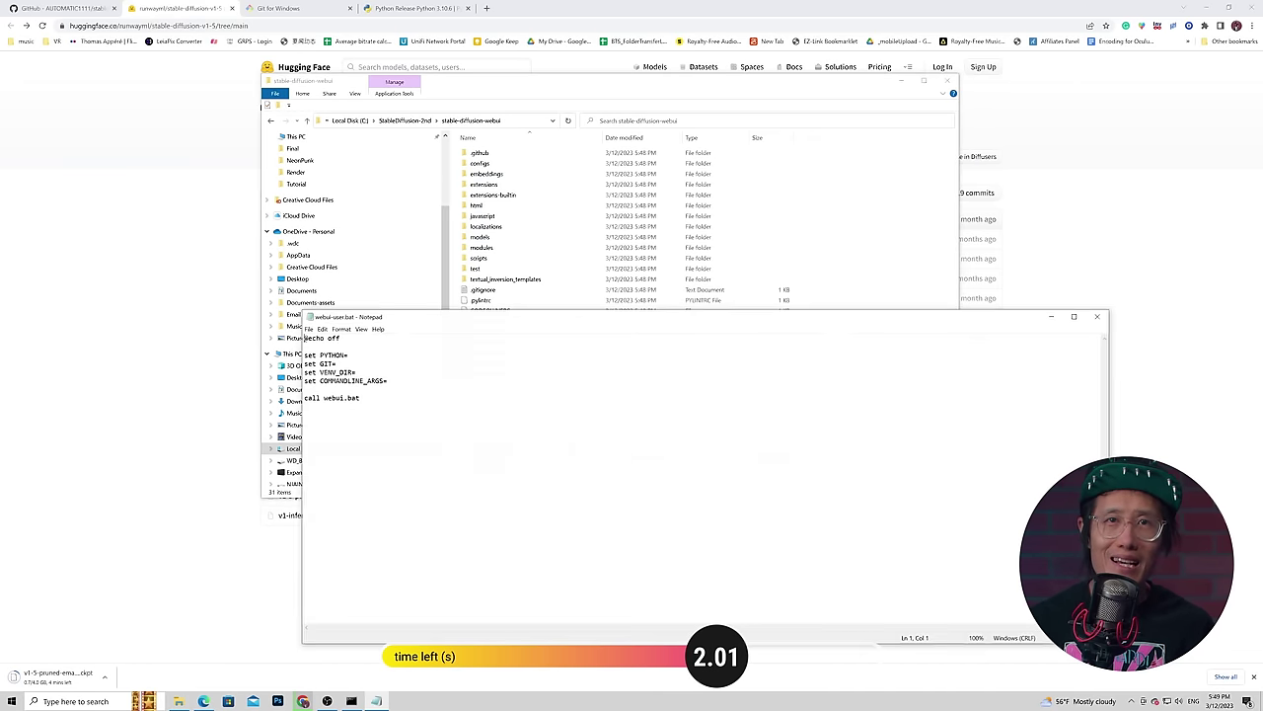
left_click(350, 354)
type("\"")
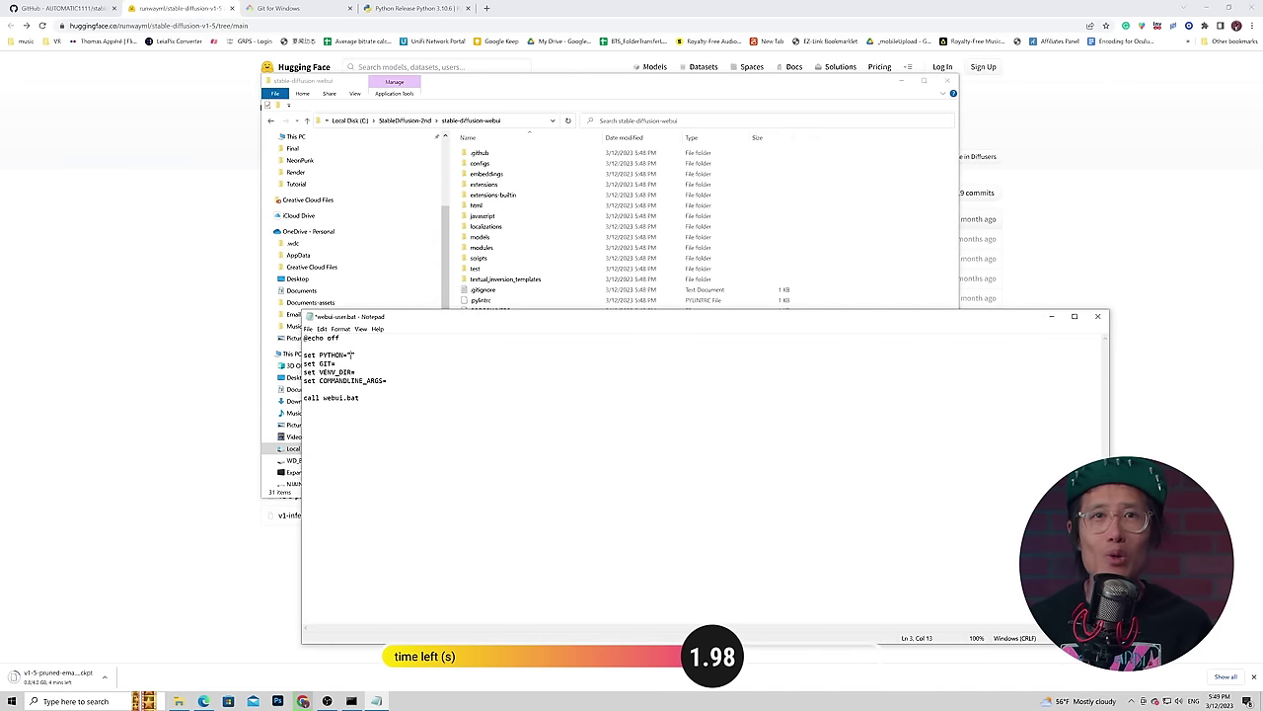
Step: Locate the Python310 installation folder through a Windows search for Python
left_click(74, 700)
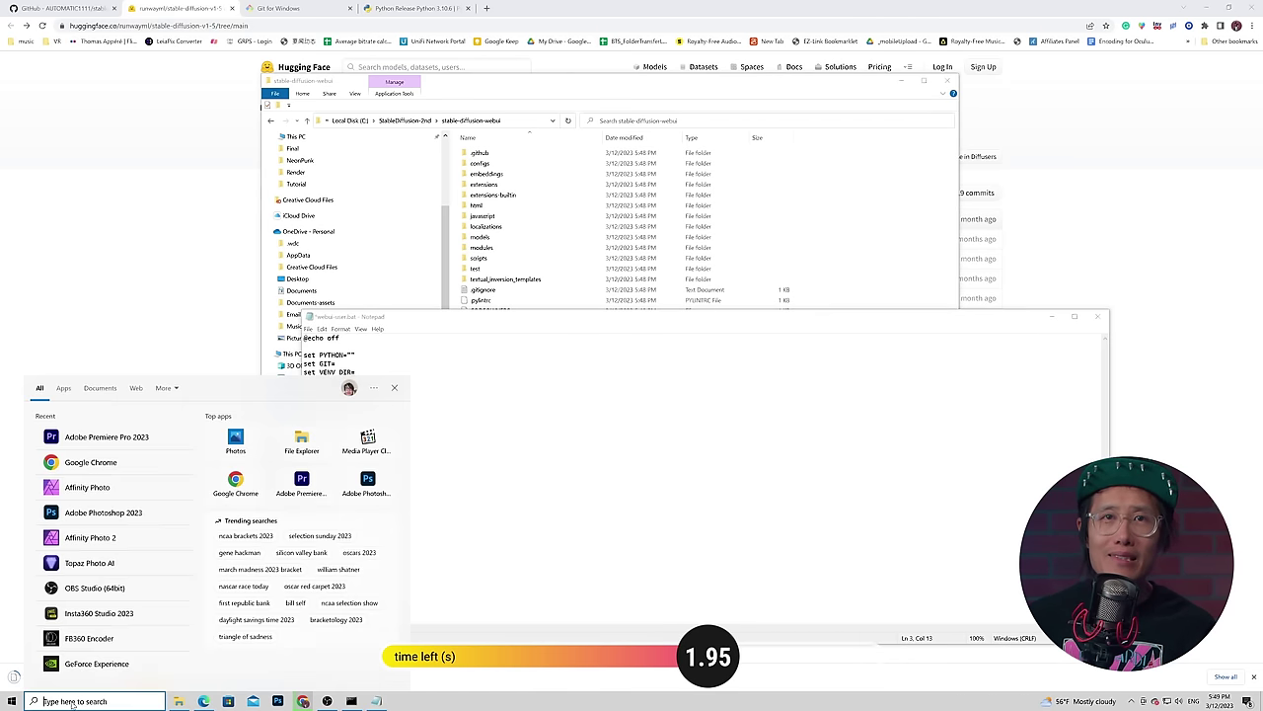
type("py")
right_click(93, 440)
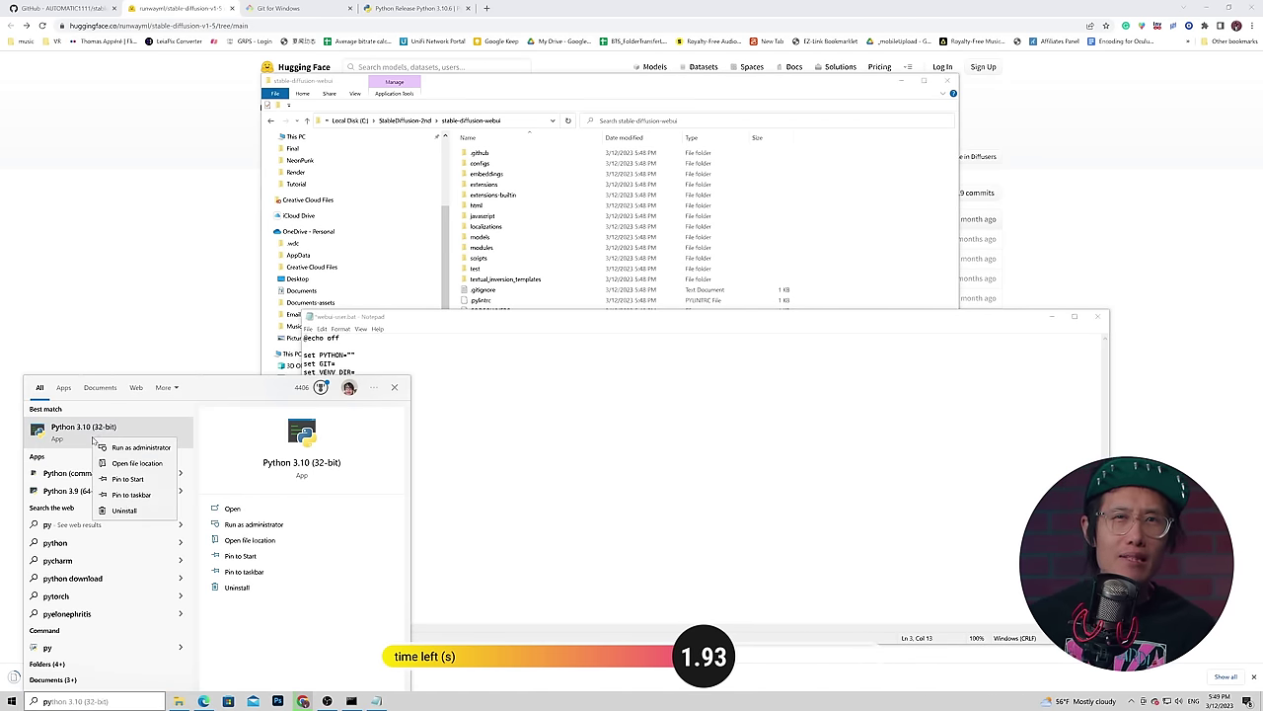
right_click(69, 473)
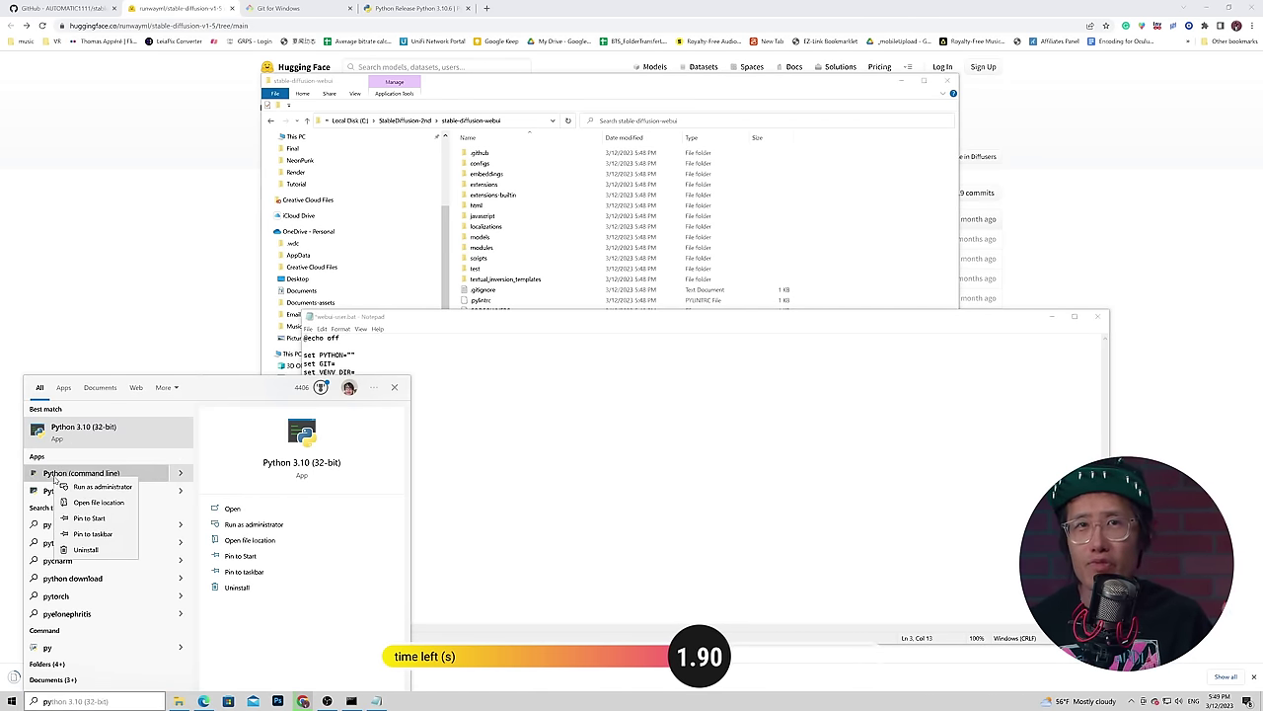
left_click(108, 506)
left_click(74, 700)
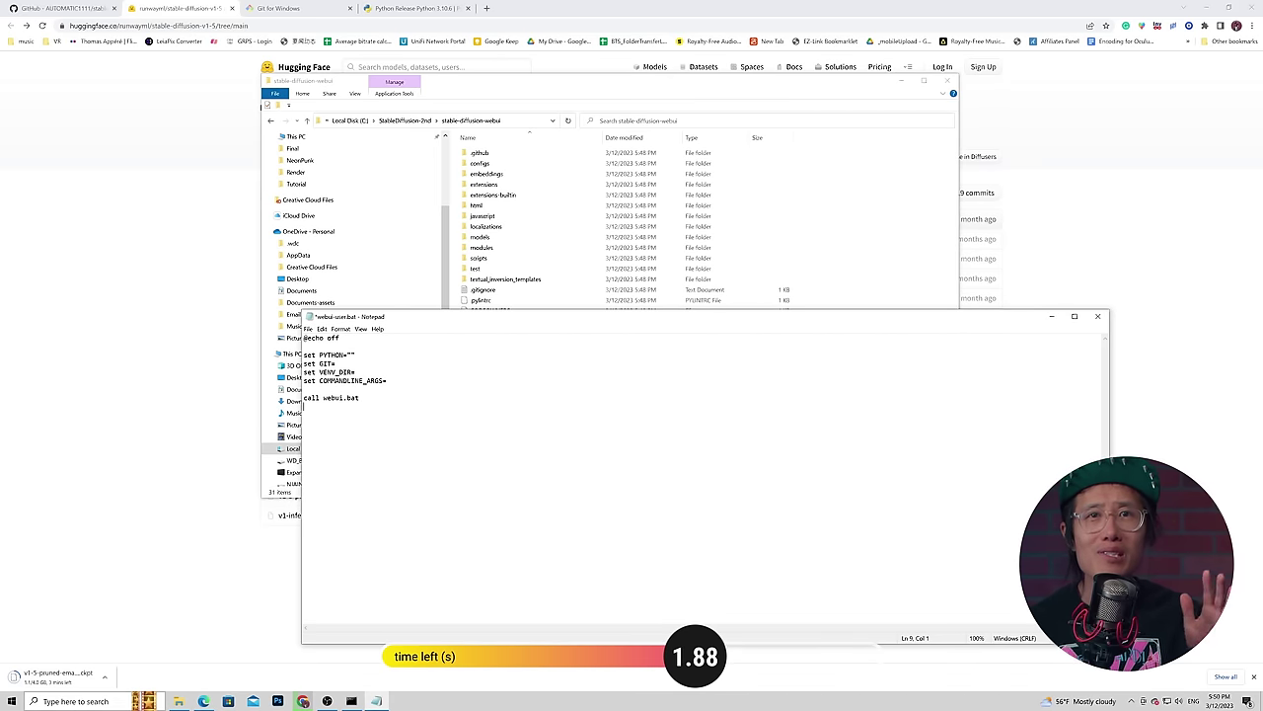
type("pyt")
right_click(131, 476)
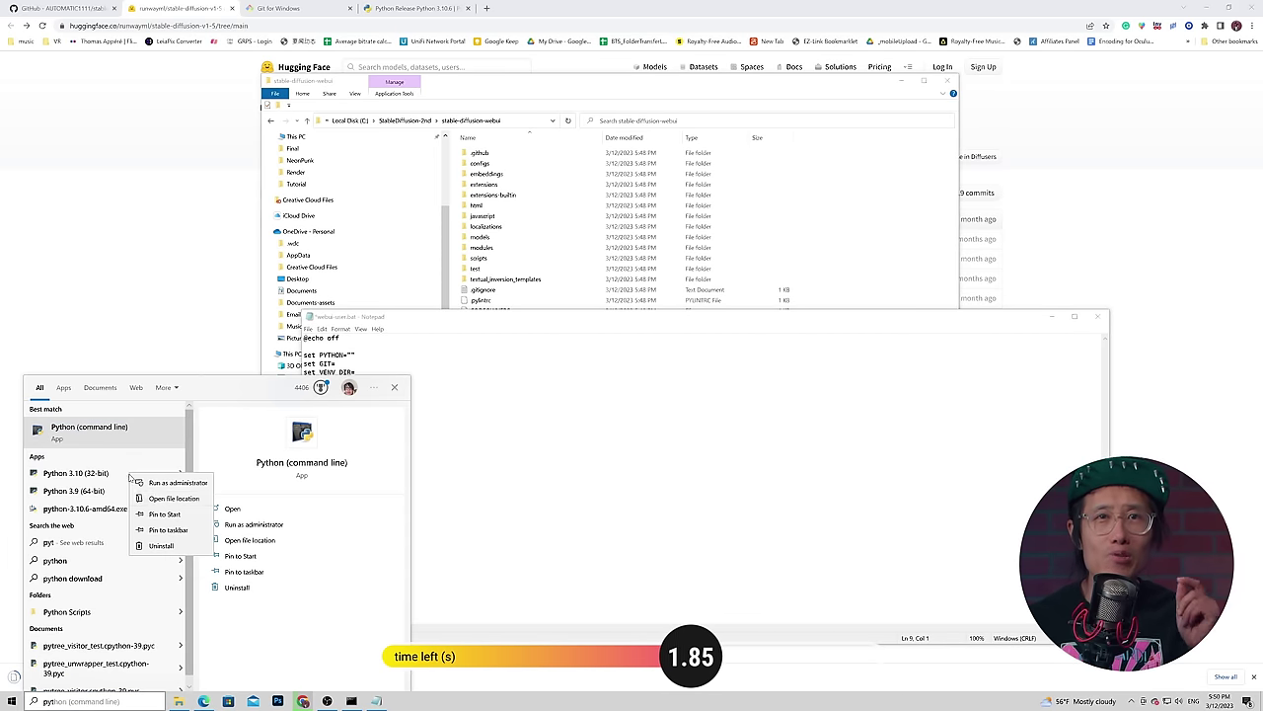
left_click(162, 498)
right_click(511, 197)
left_click(365, 225)
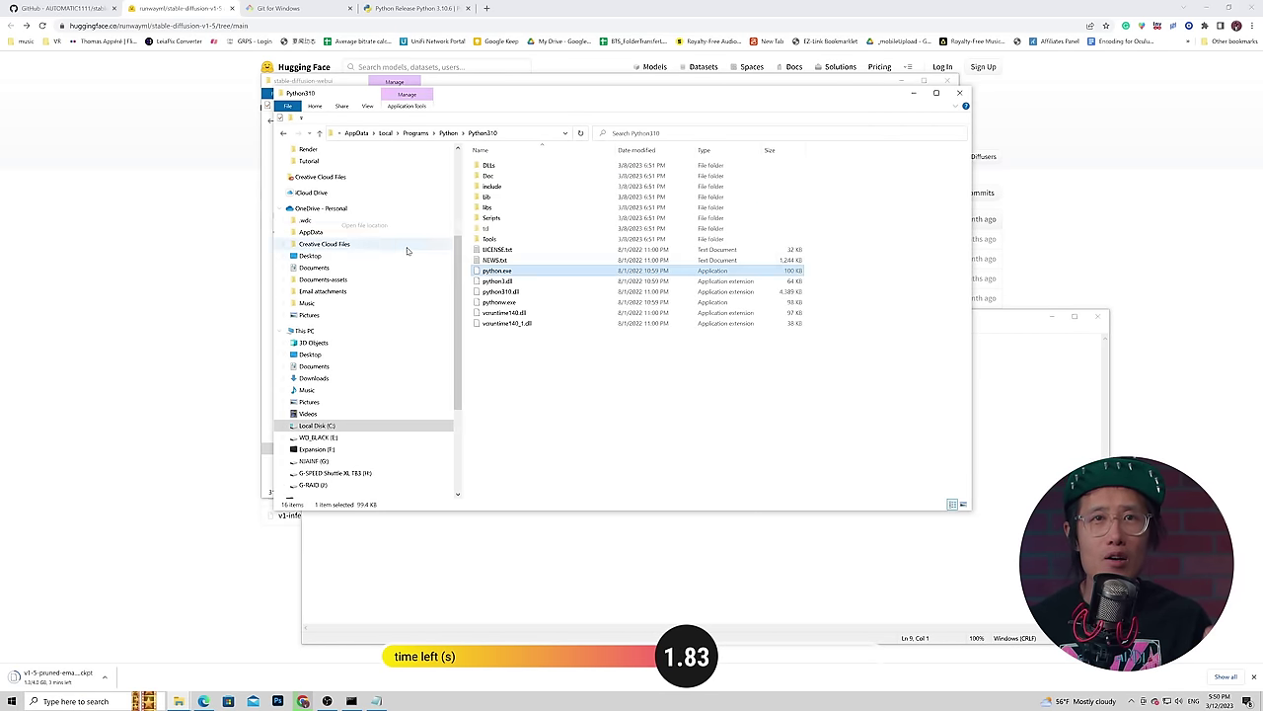
Step: Get python.exe's full path via Command Prompt and paste it into set PYTHON
left_click(356, 701)
left_click_drag(463, 277, 487, 395)
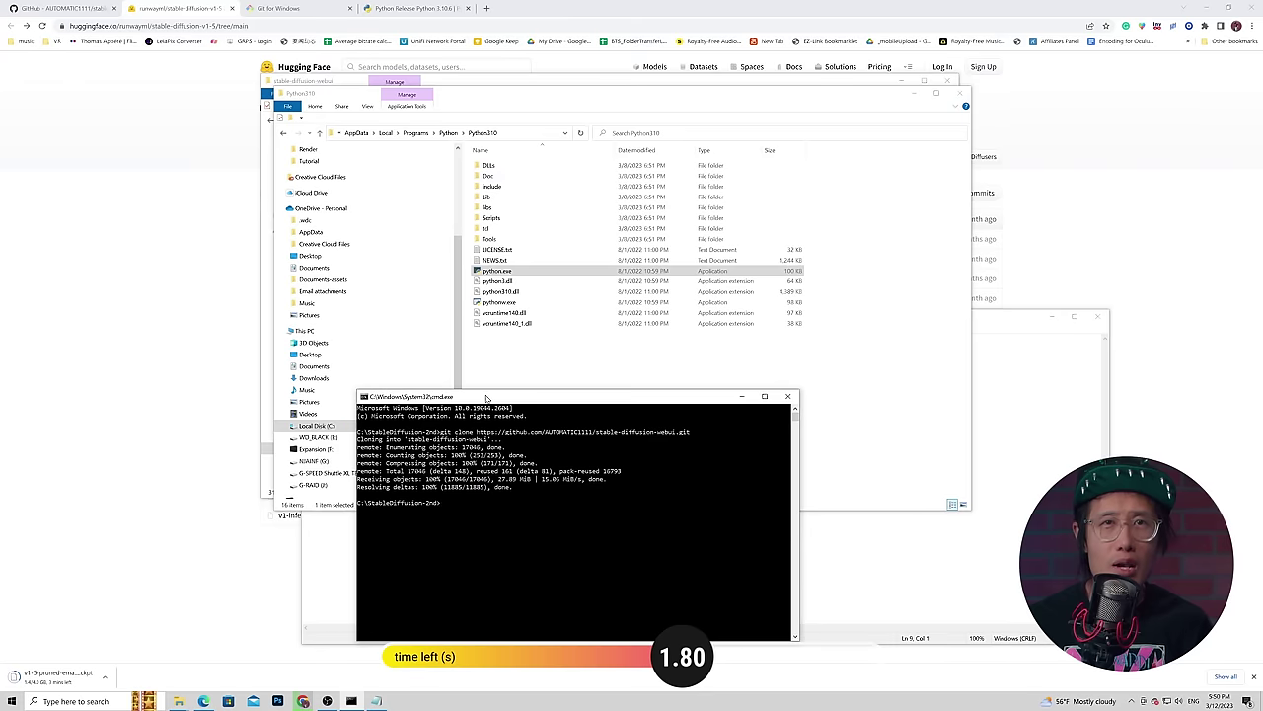
left_click_drag(496, 270, 493, 517)
left_click_drag(672, 505, 441, 507)
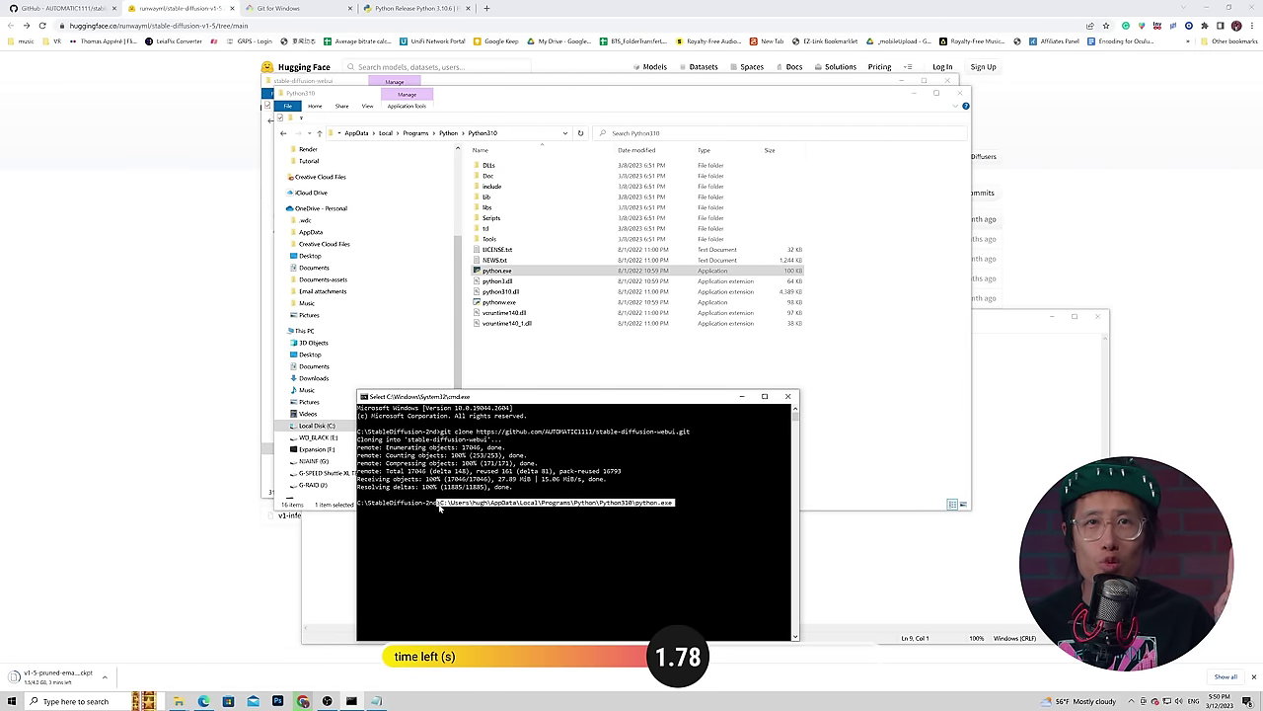
key("ctrl+c")
key("alt+Tab")
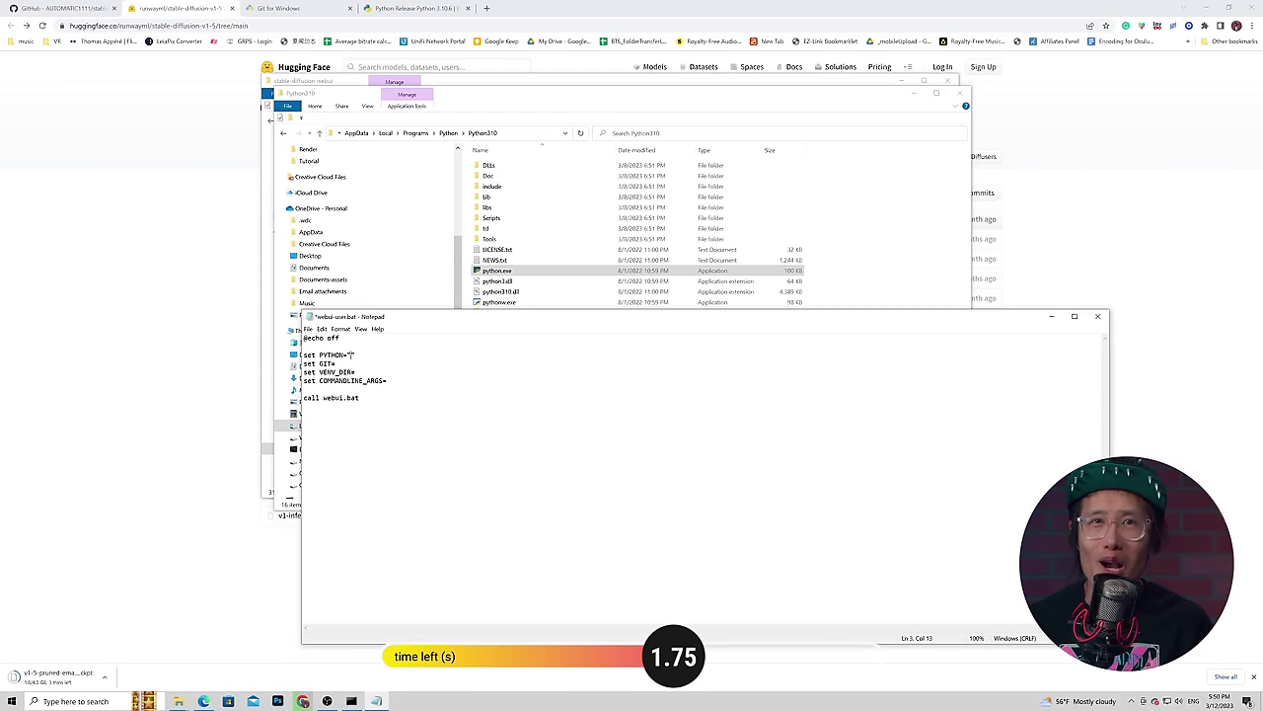
key("ctrl+v")
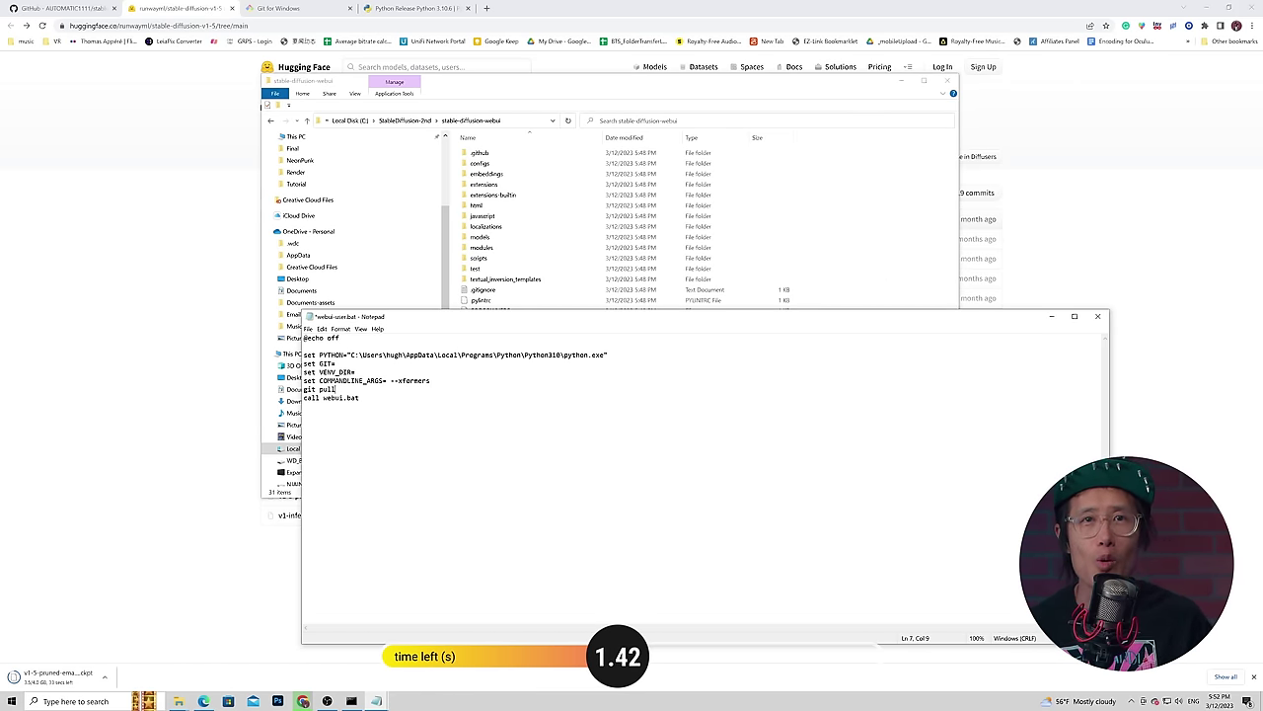
Step: Save the edited webui-user.bat and close Notepad
left_click(307, 328)
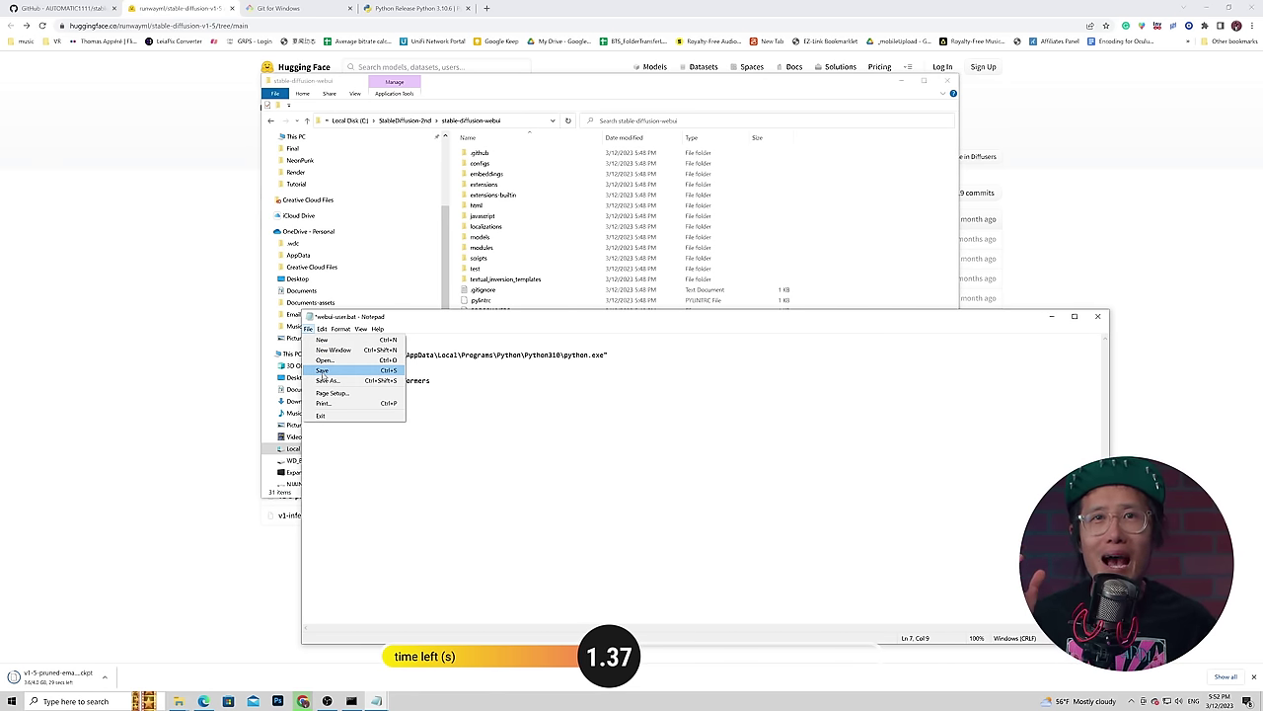
left_click(323, 371)
left_click(1098, 316)
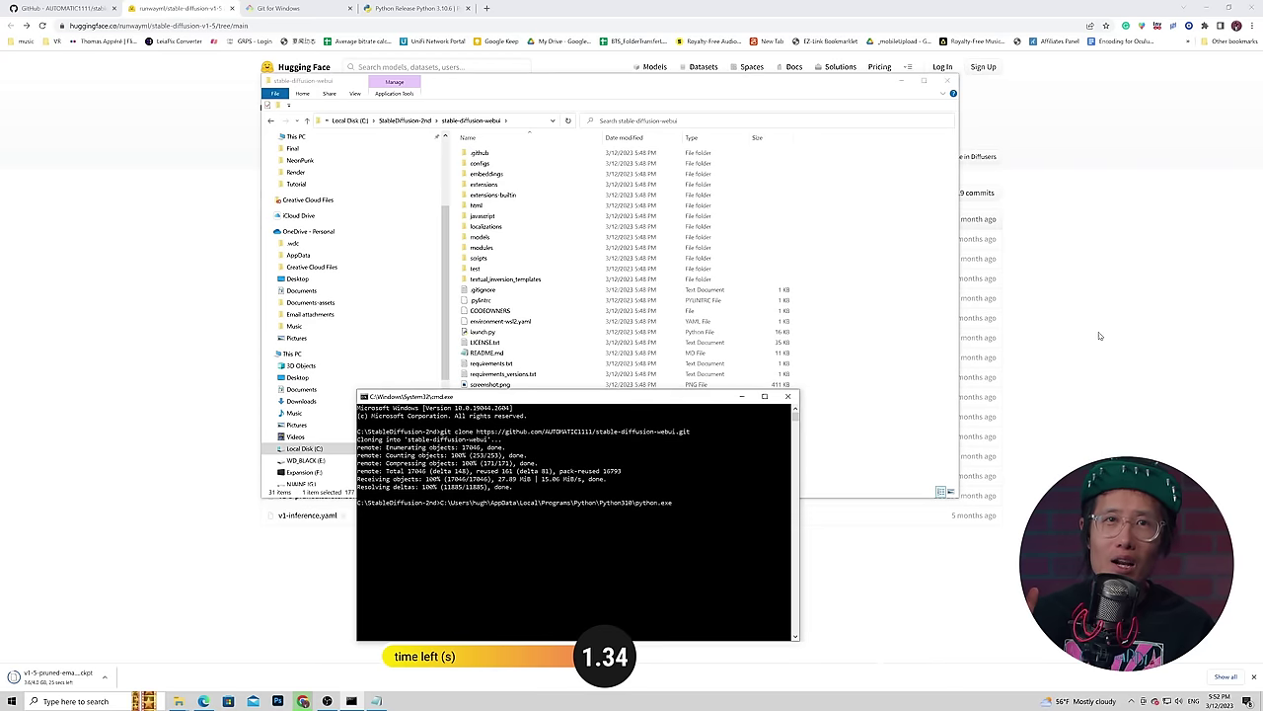
Step: Close the old command window and run webui-user.bat to start the web UI
left_click(787, 396)
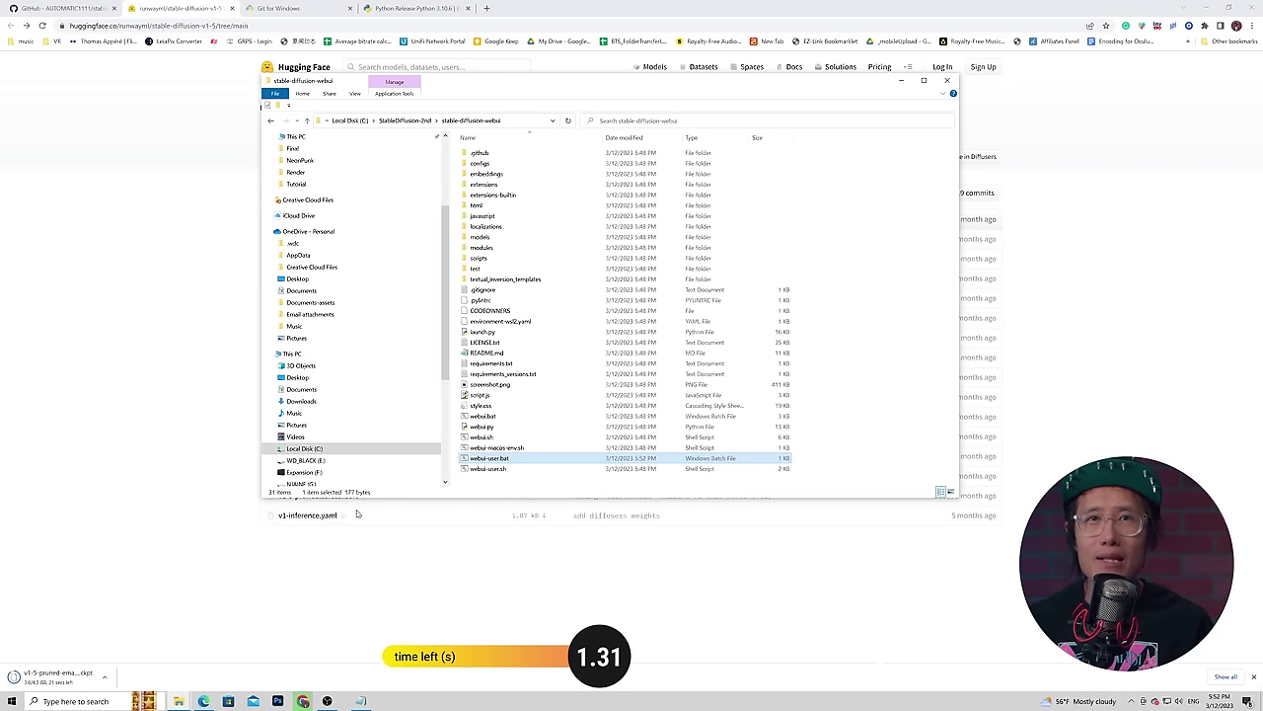
double_click(484, 458)
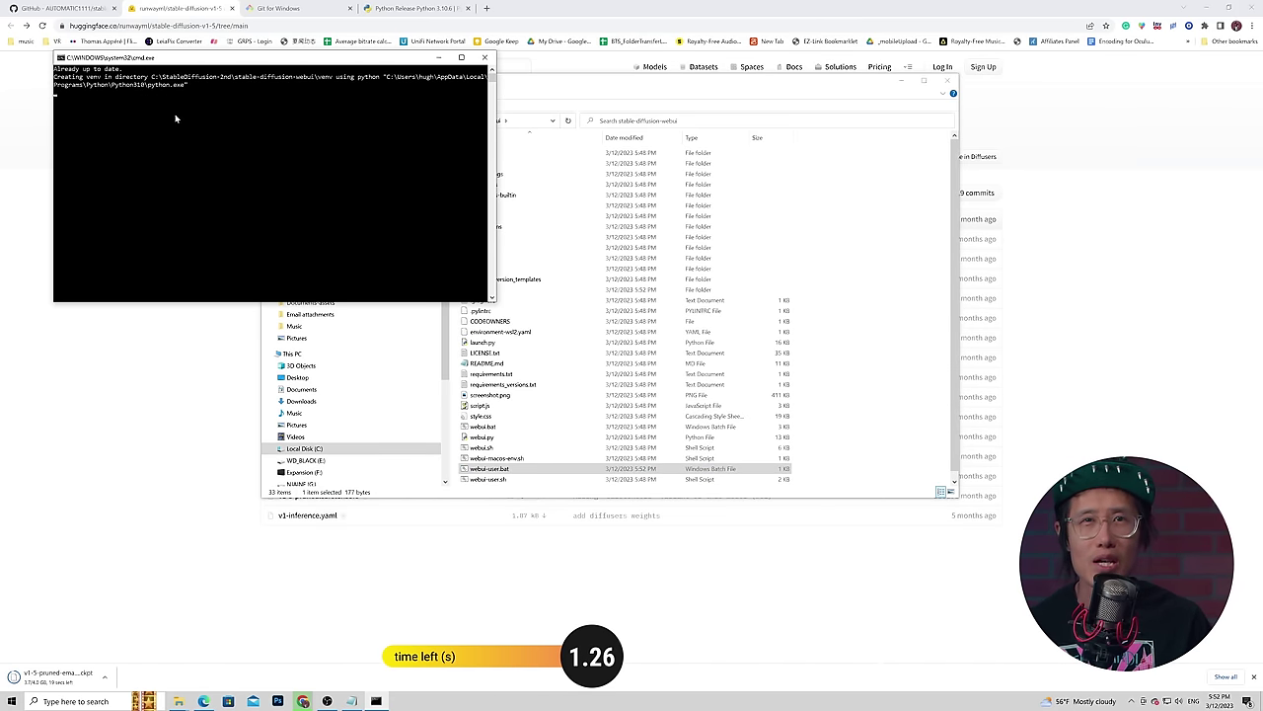
left_click_drag(411, 67, 507, 276)
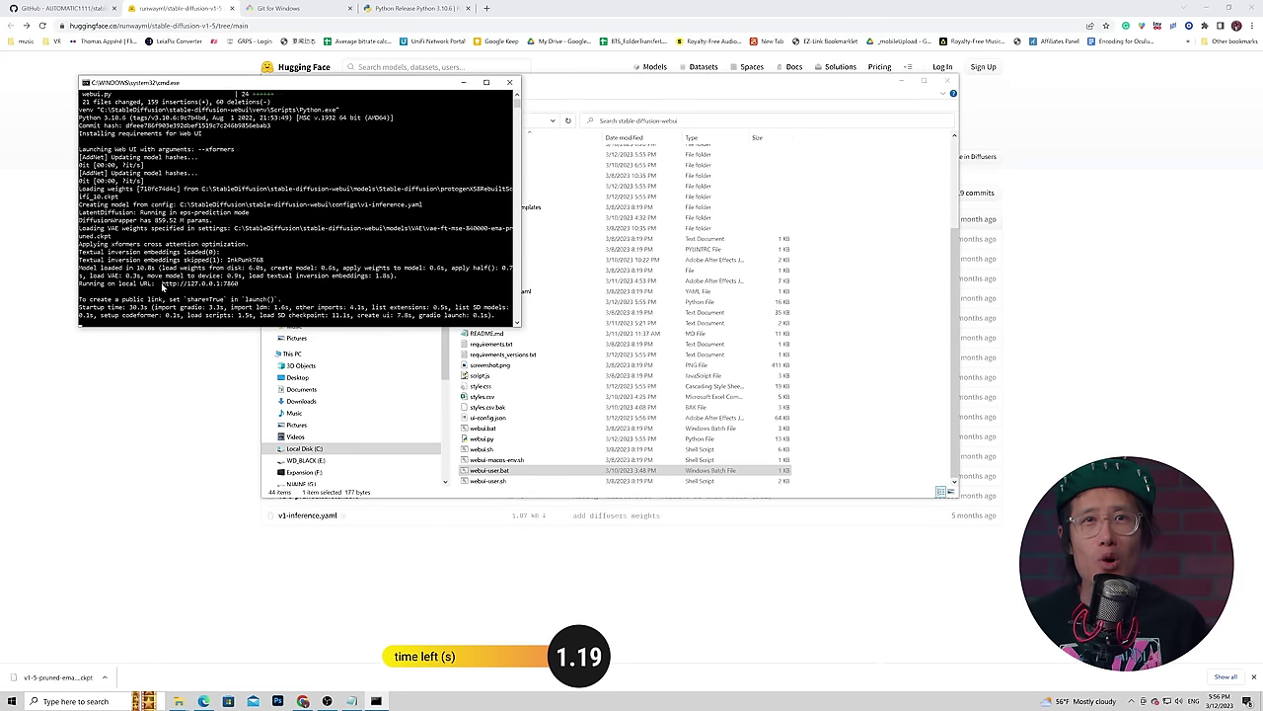
Step: Copy the local URL from the output and load 127.0.0.1:7860 in a new browser tab
left_click_drag(161, 284, 238, 286)
key("ctrl+c")
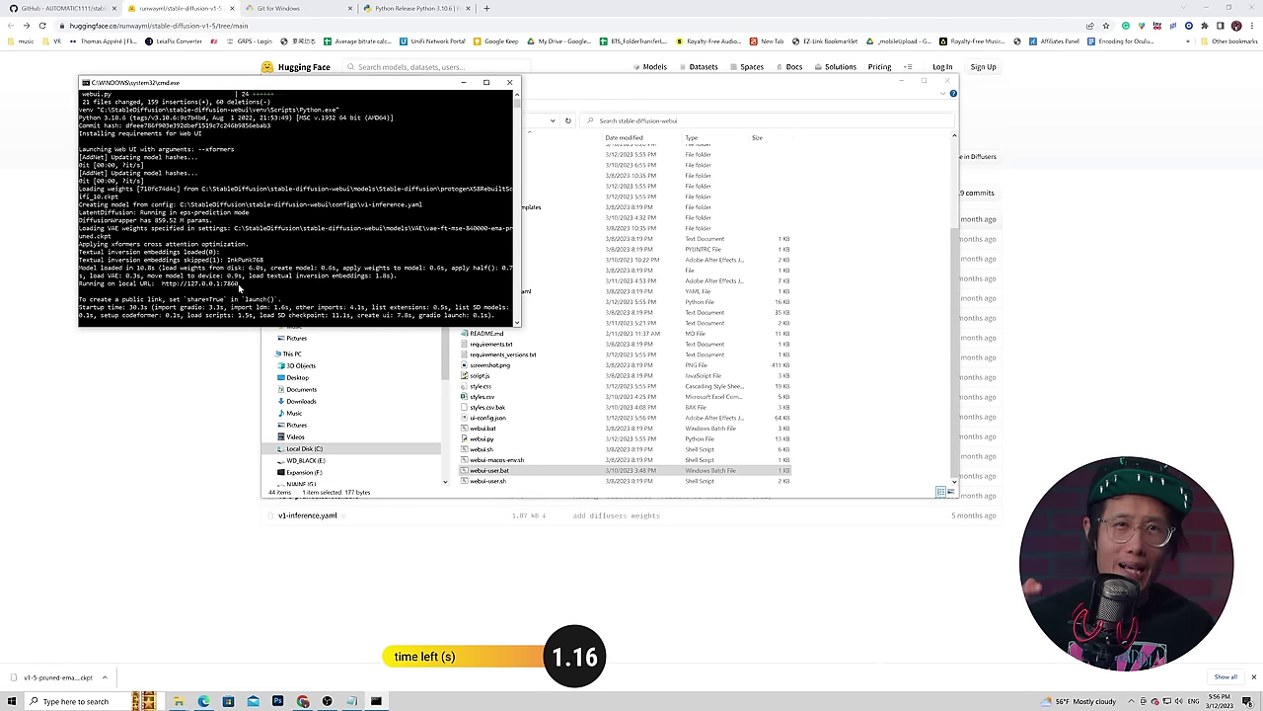
left_click(486, 7)
key("ctrl+v")
key("Return")
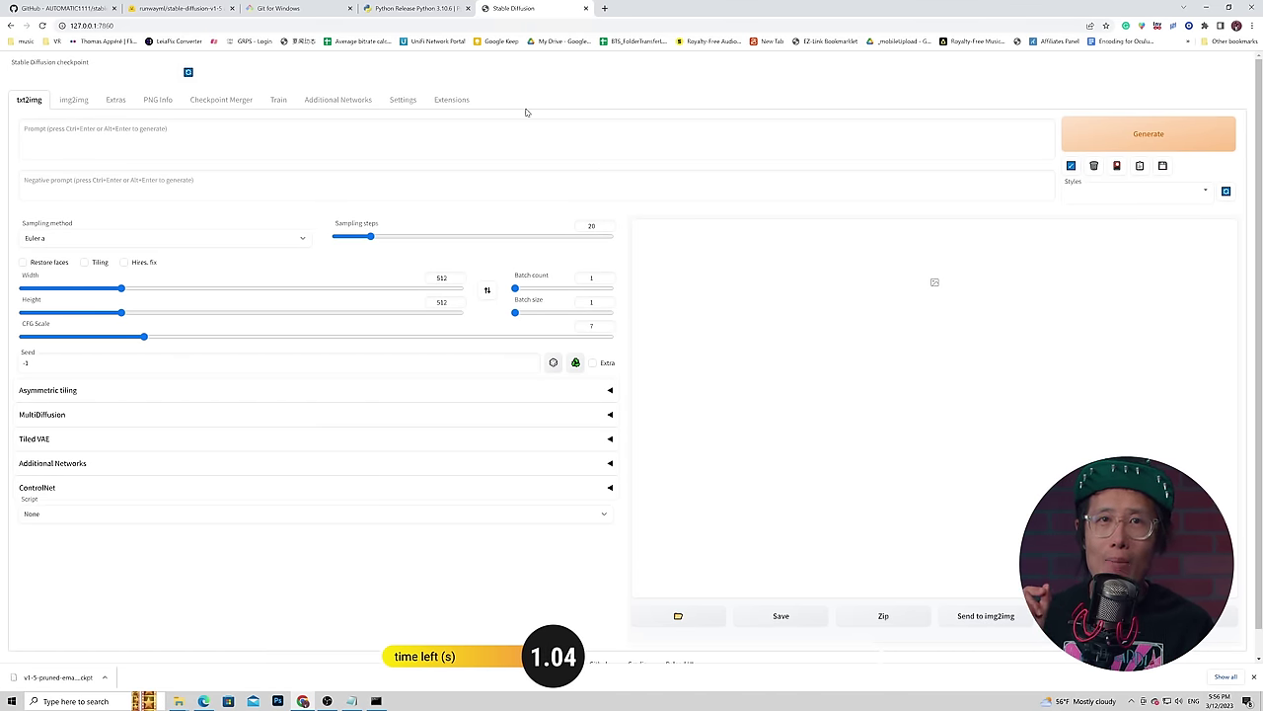
Step: Copy the sd-webui-controlnet repository URL from GitHub
left_click(451, 99)
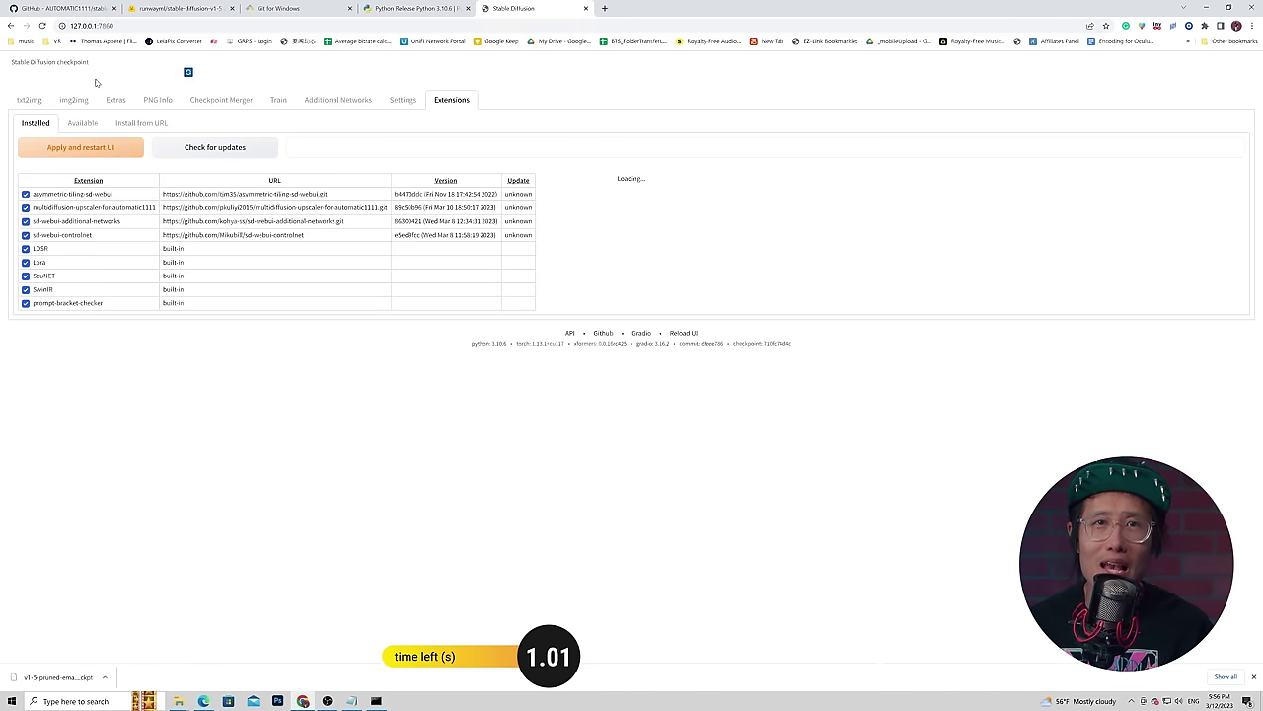
left_click(29, 102)
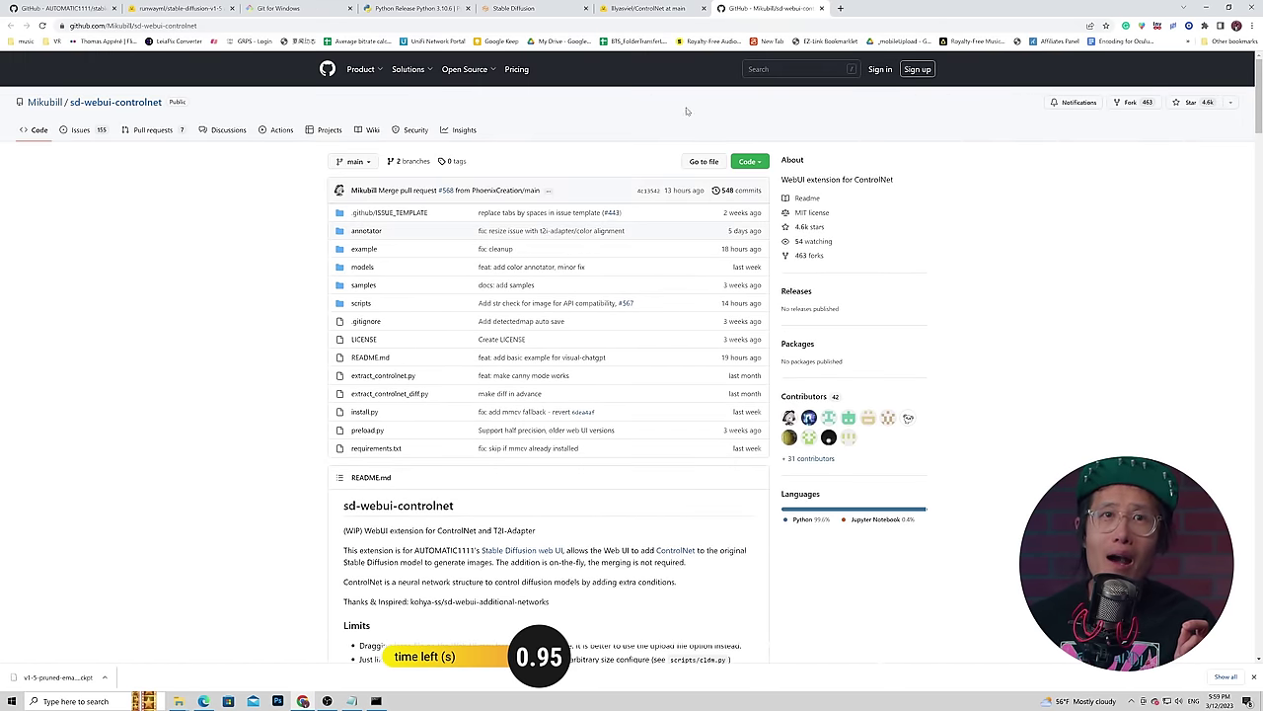
left_click(133, 26)
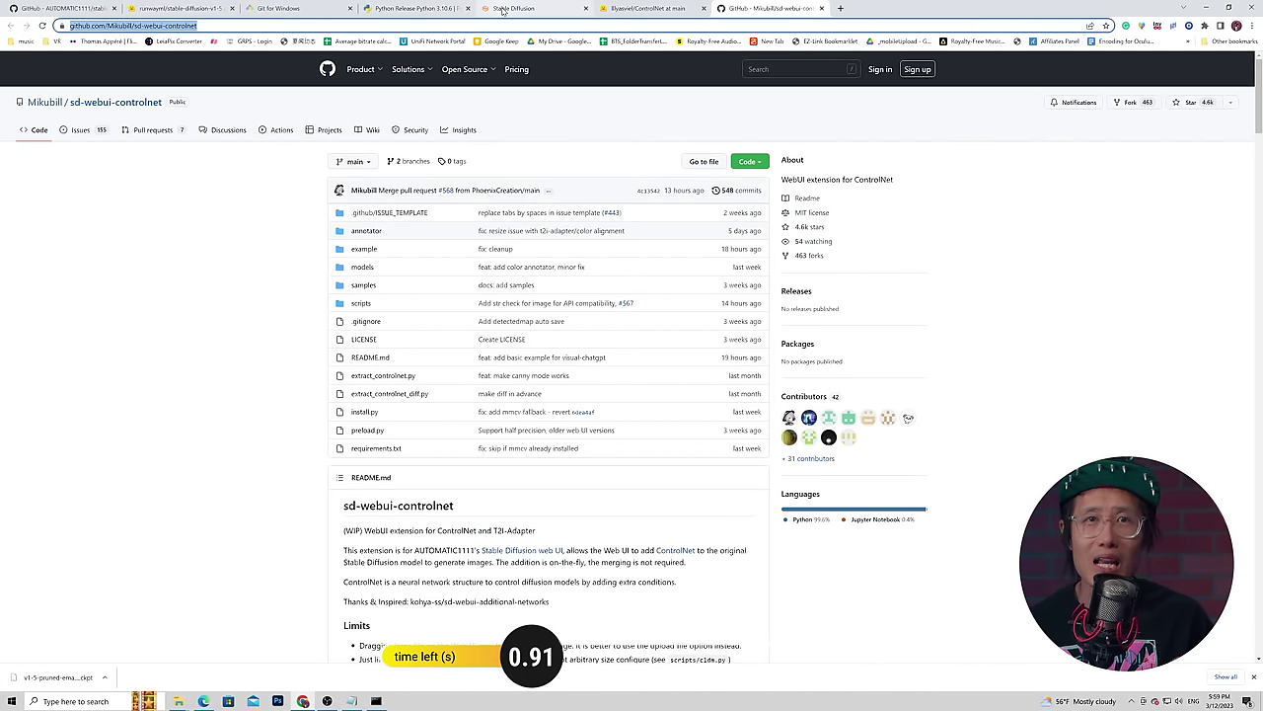
left_click(510, 10)
Step: Paste the sd-webui-controlnet URL into Extensions > Install from URL and install it
left_click(451, 100)
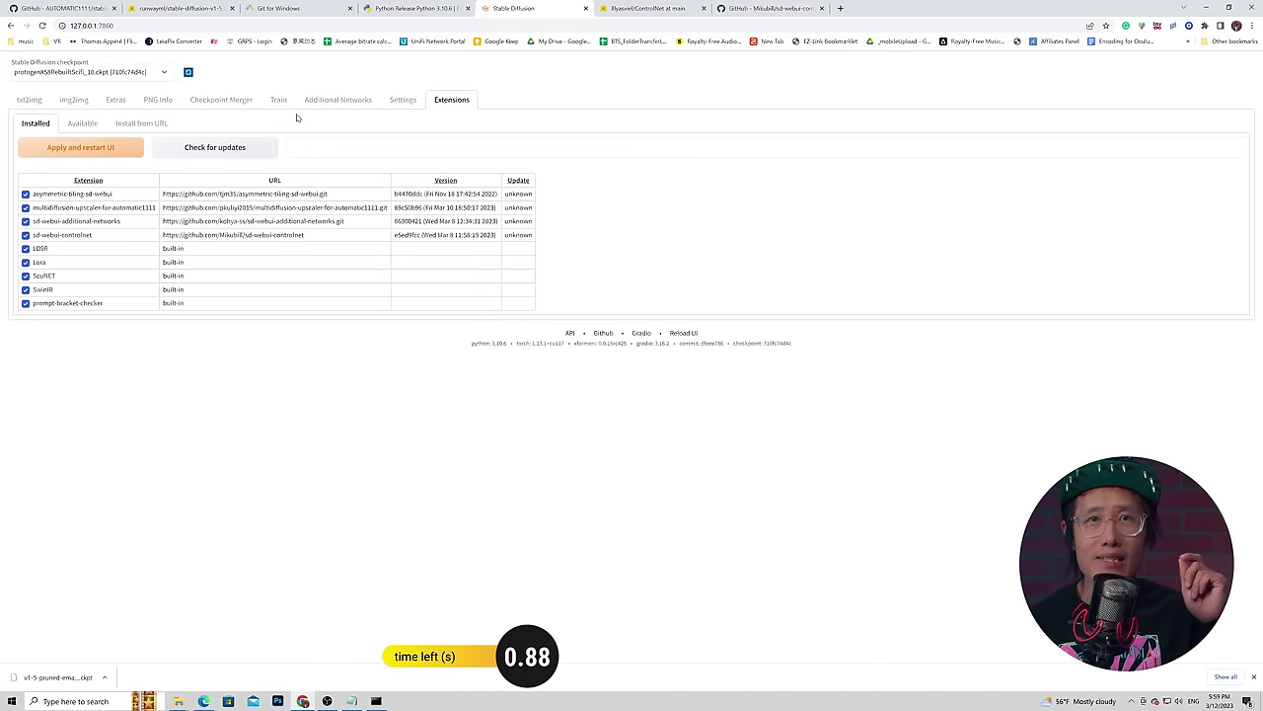
left_click(133, 125)
left_click(29, 150)
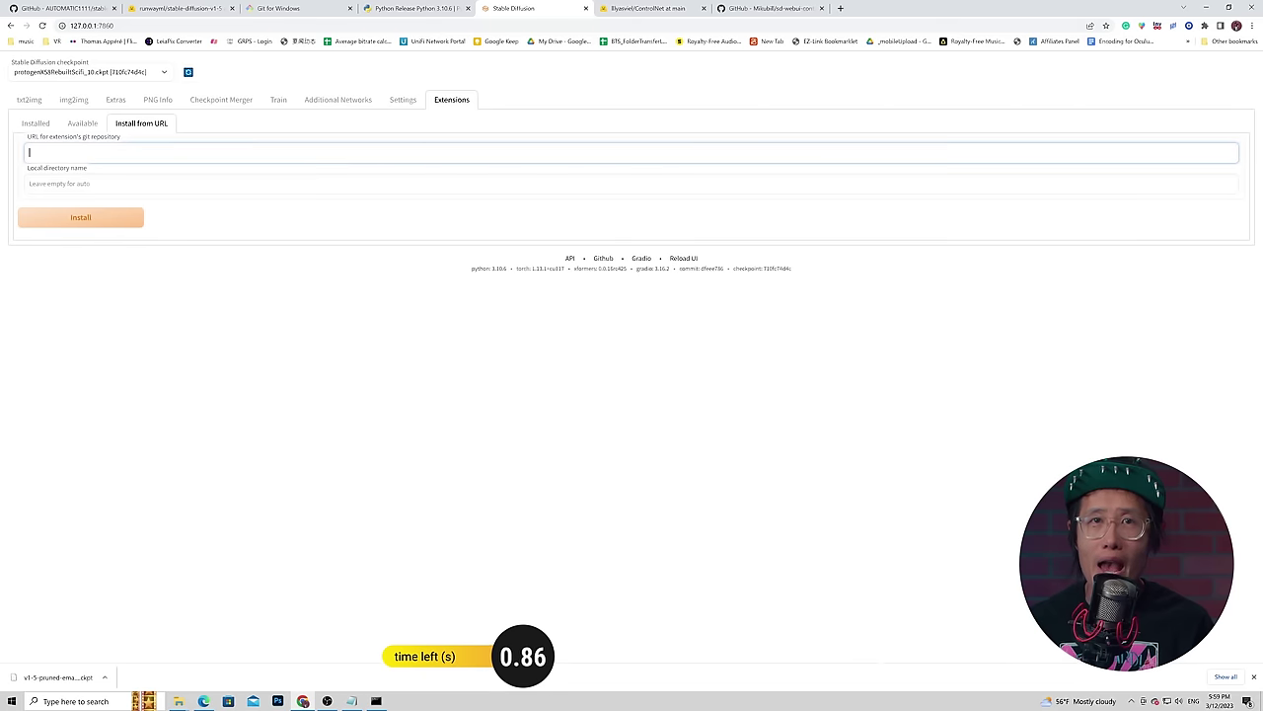
key("ctrl+v")
left_click(68, 217)
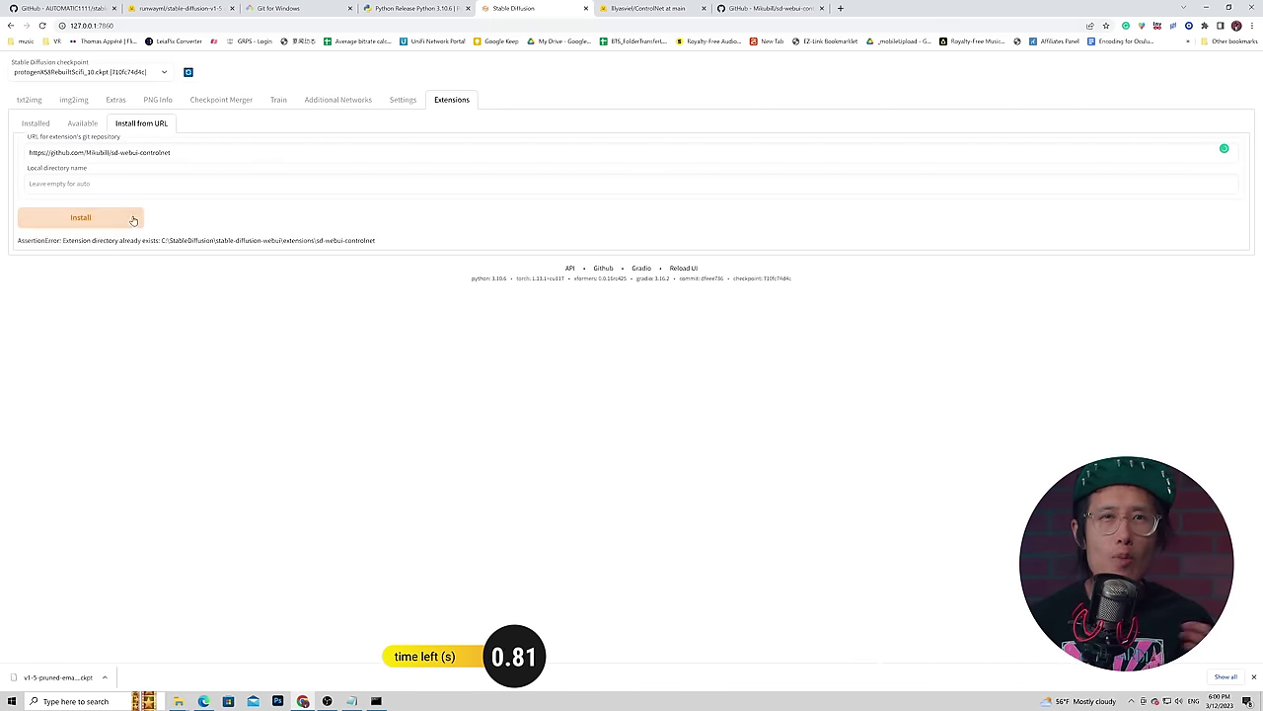
Step: Apply and restart the UI from the Installed extensions list
left_click(47, 128)
left_click(61, 148)
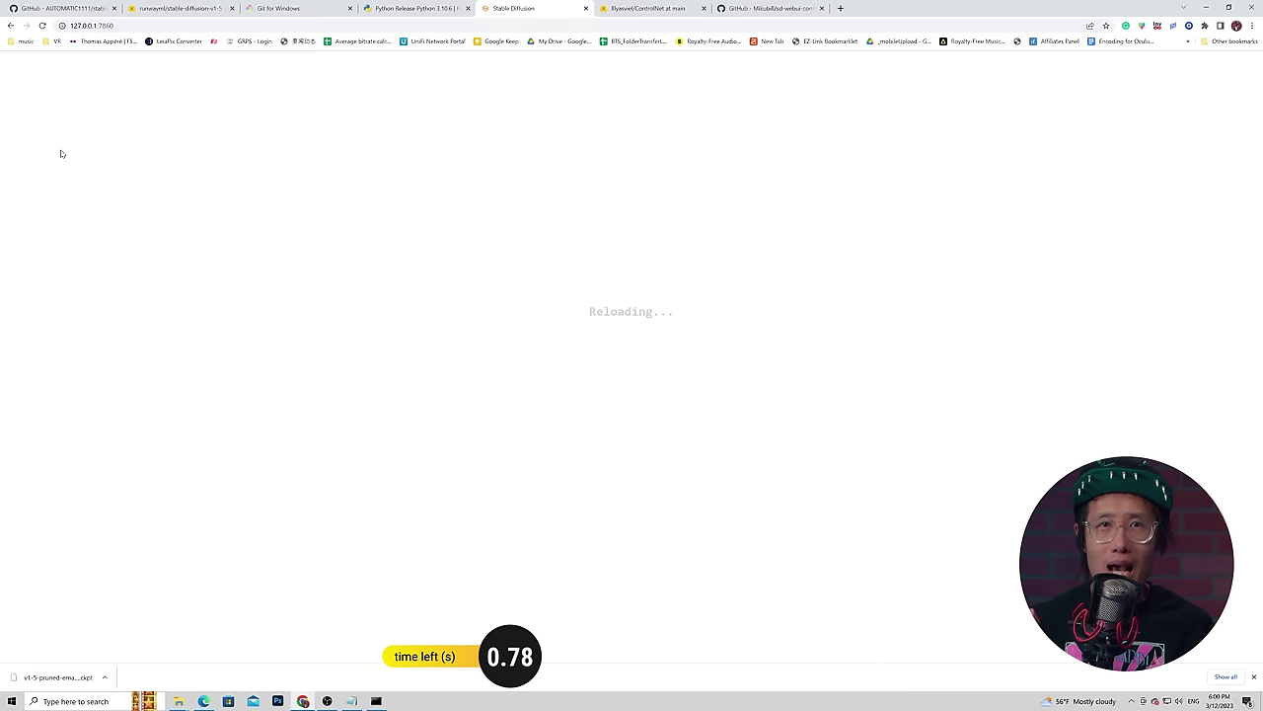
key("ctrl+Tab")
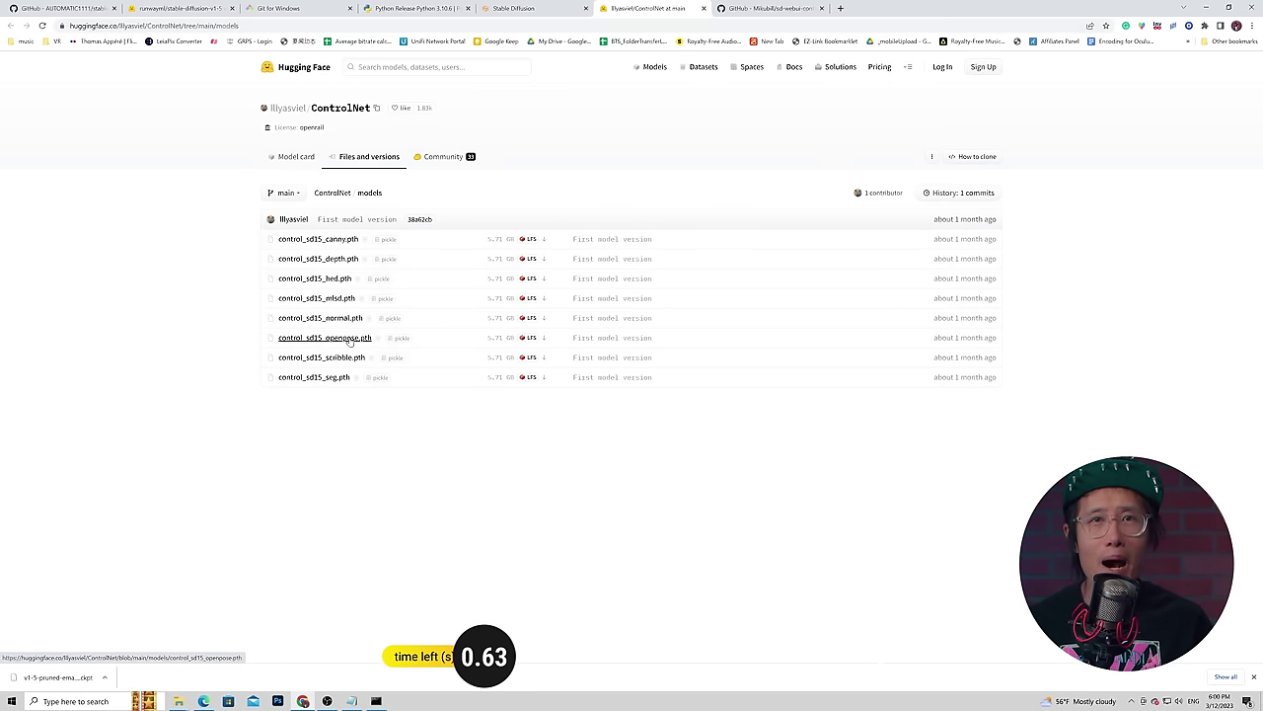
Step: Download control_sd15_depth.pth into stable-diffusion-webui\extensions\sd-webui-controlnet\models
left_click(544, 259)
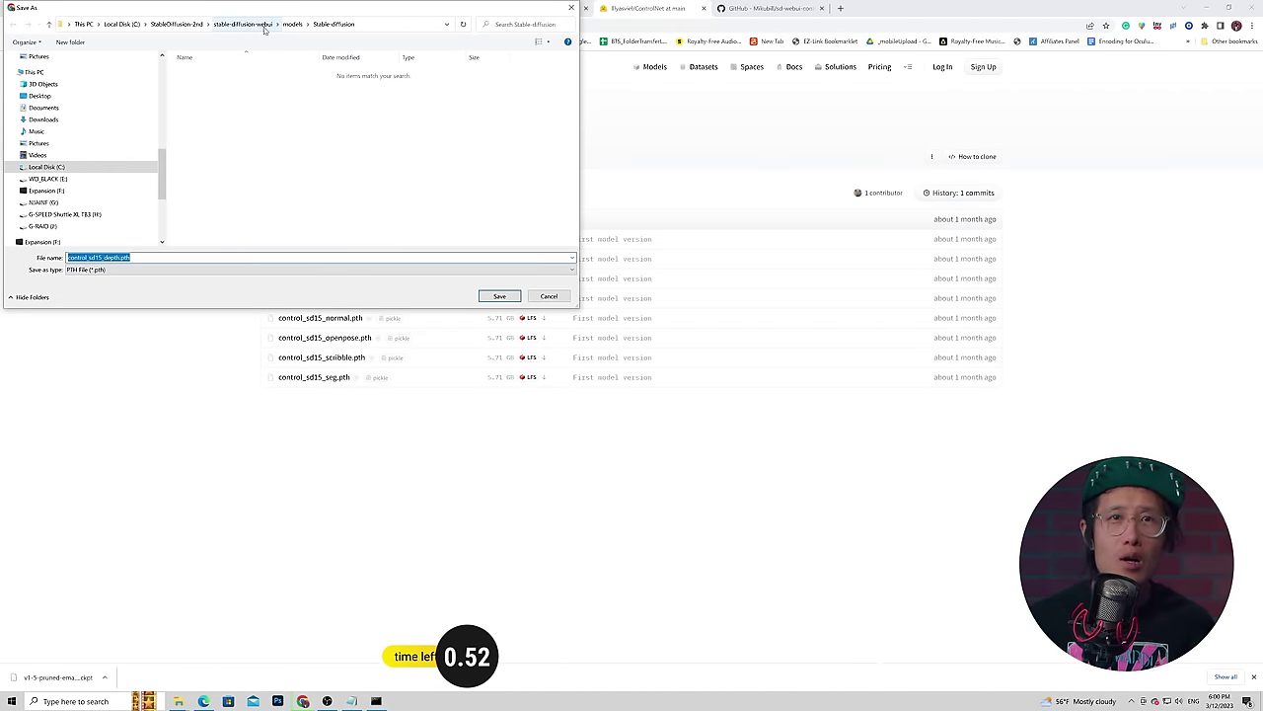
left_click(176, 23)
double_click(203, 72)
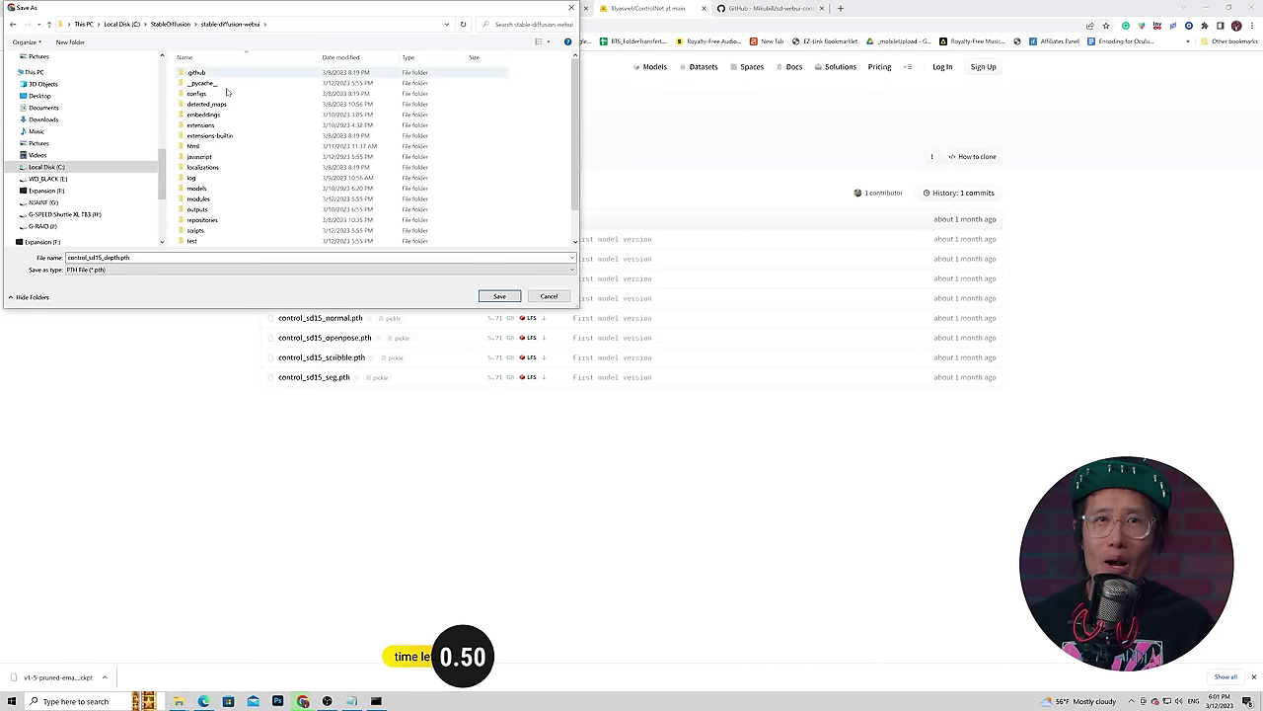
double_click(212, 125)
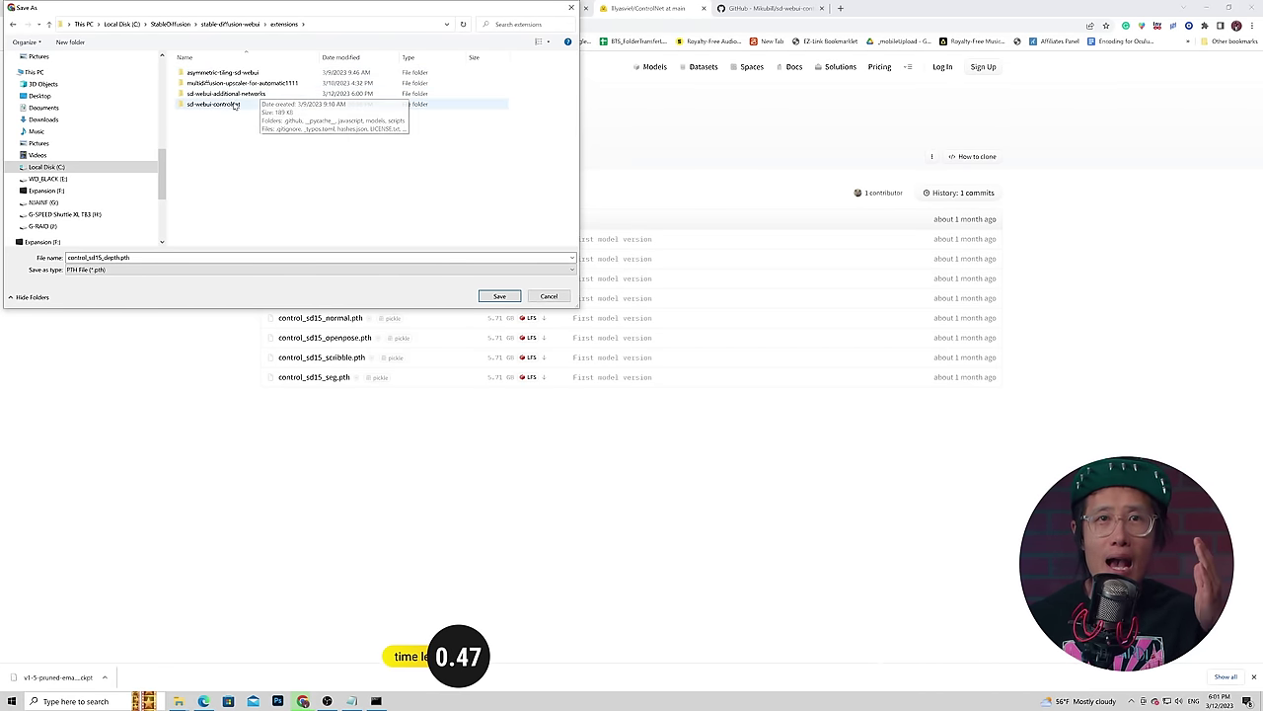
double_click(203, 104)
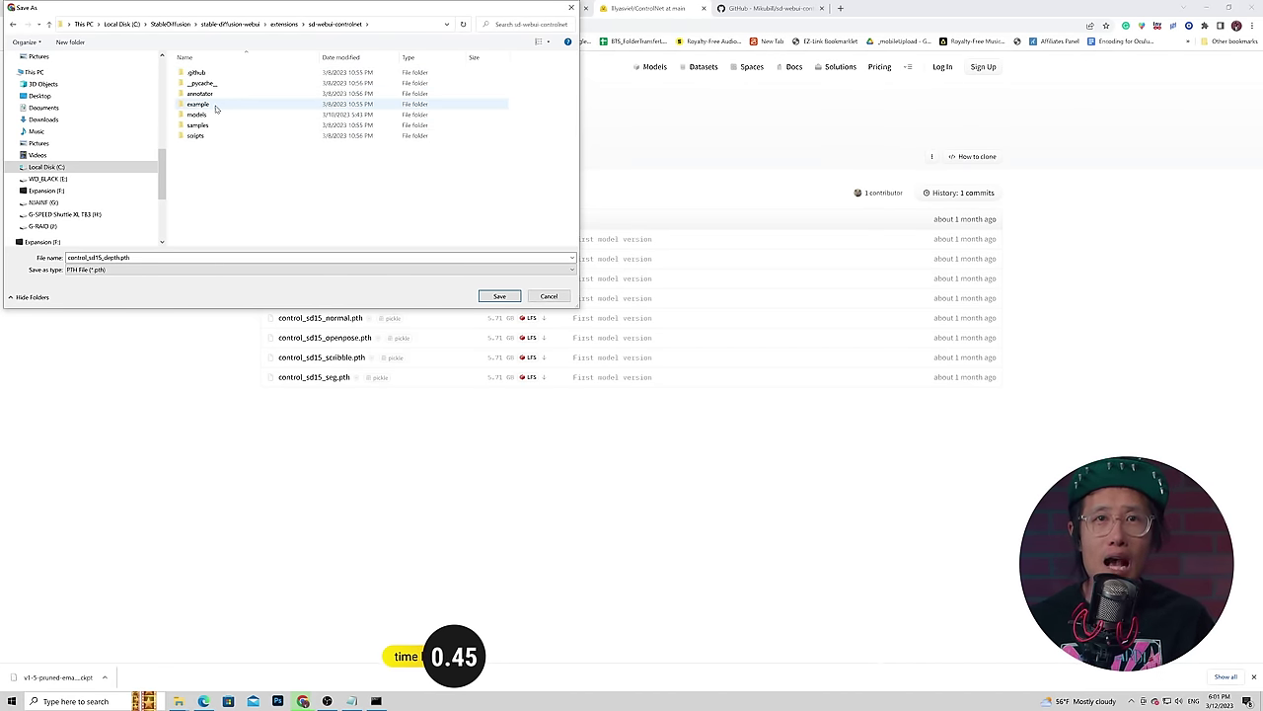
double_click(202, 114)
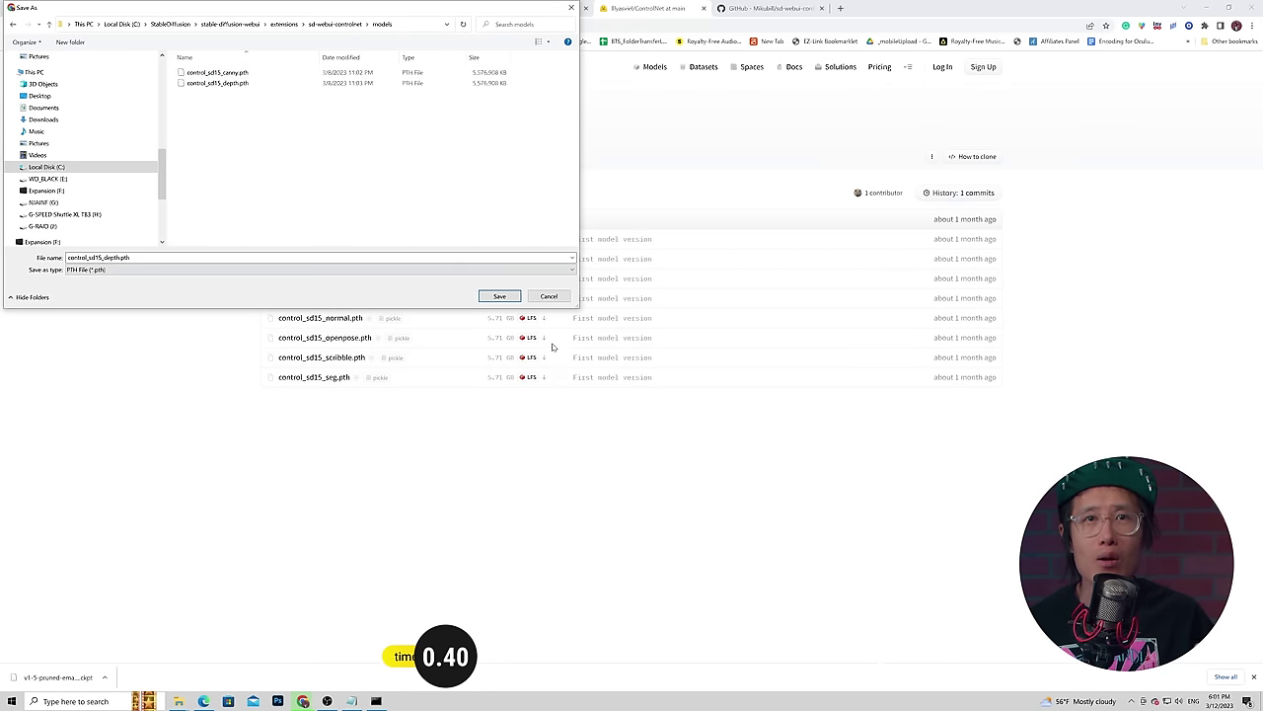
left_click(500, 297)
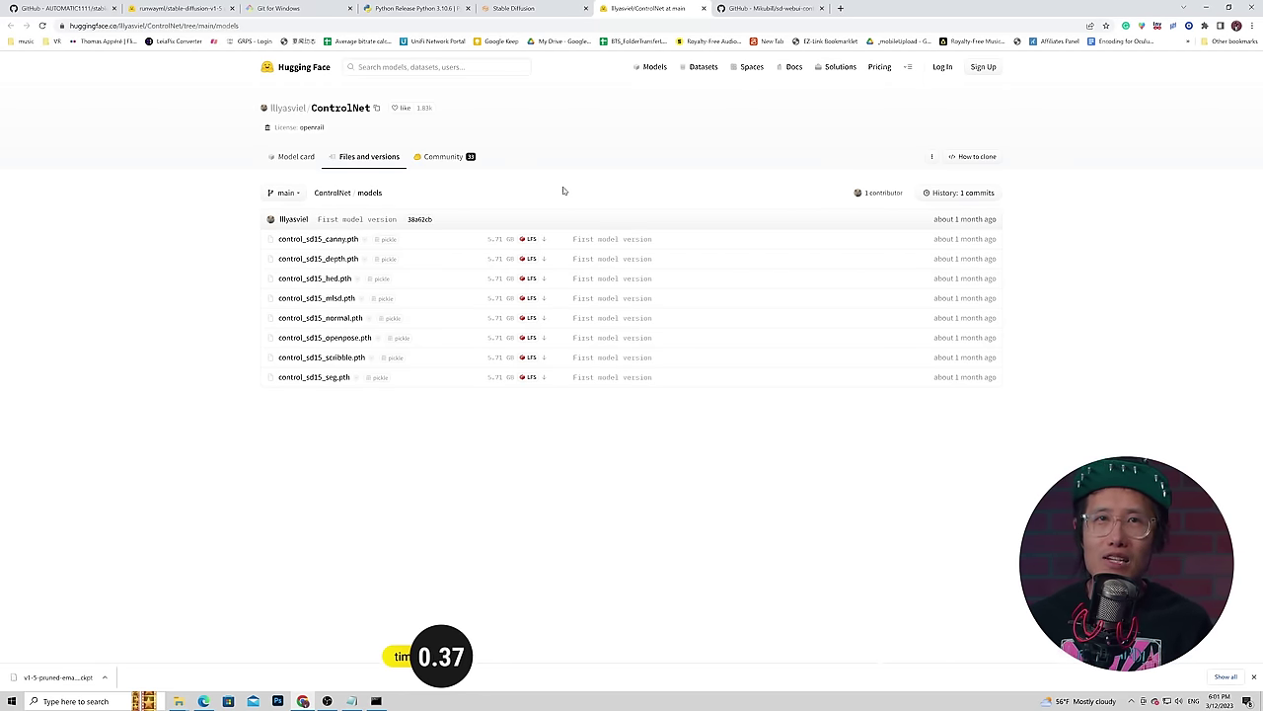
Step: Load the Available extensions list and search the page for 'ko' to find Kohya-ss Additional Networks
left_click(524, 10)
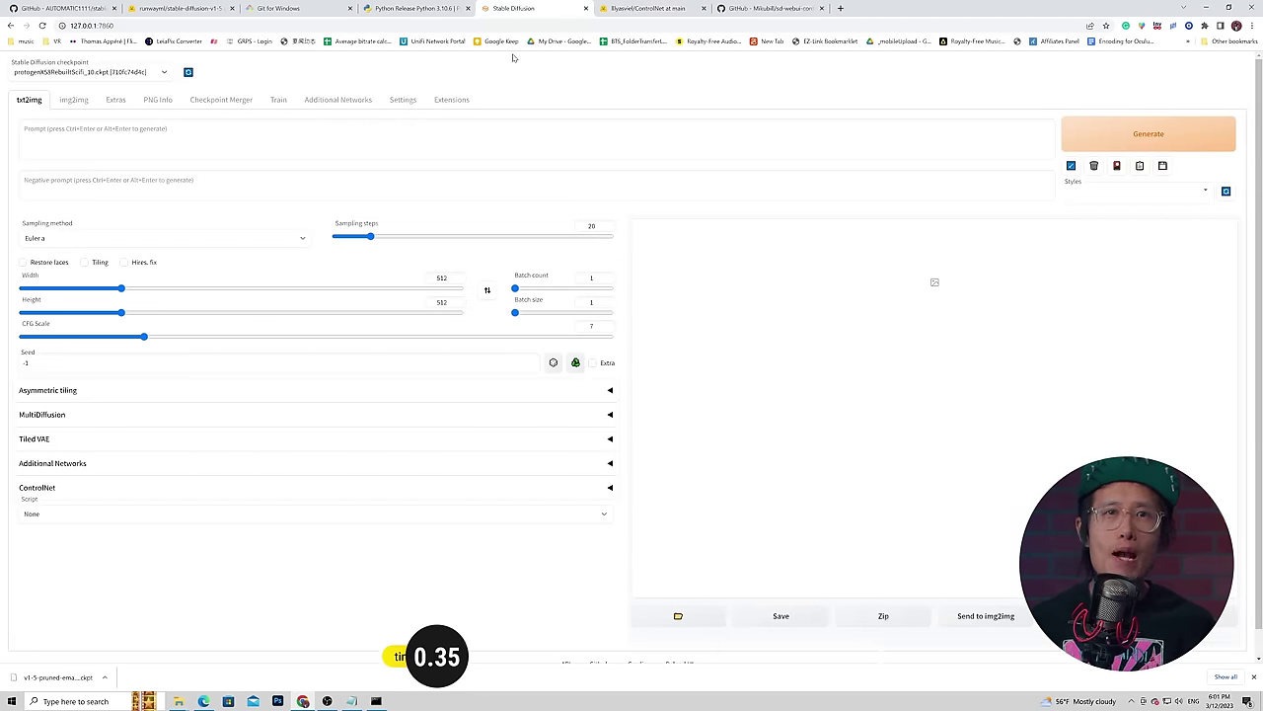
left_click(452, 100)
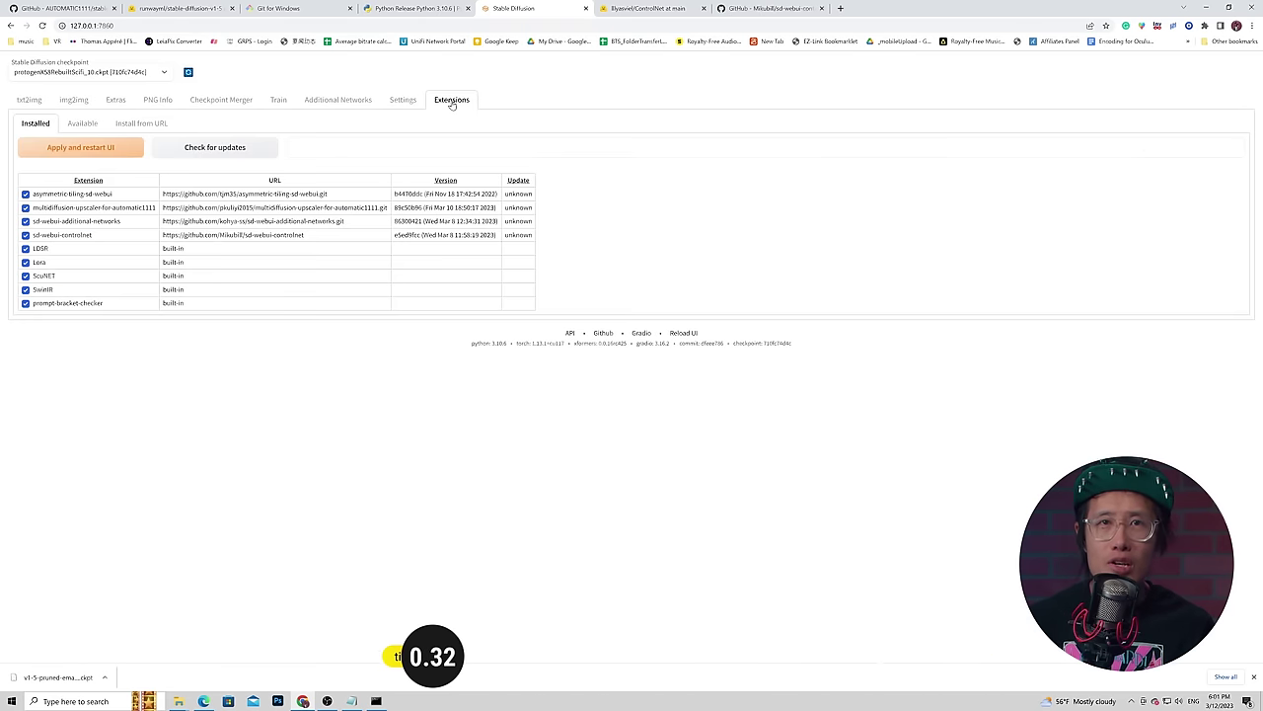
left_click(82, 123)
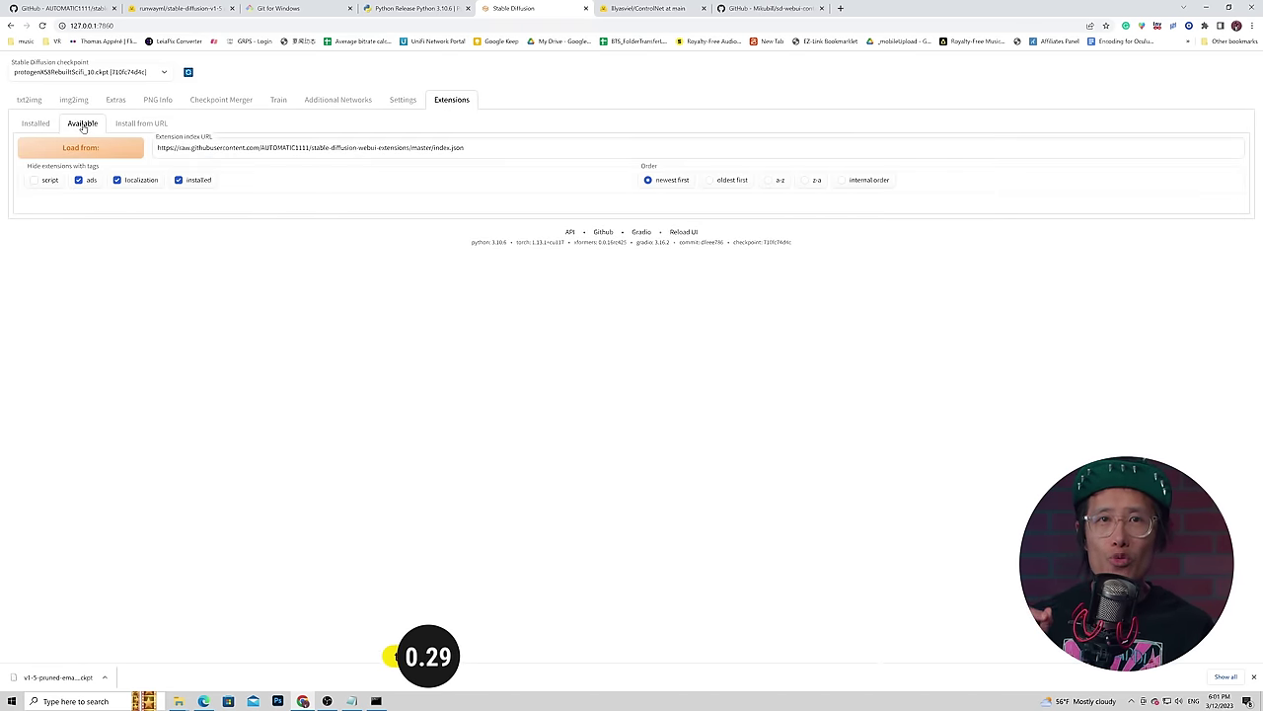
left_click(85, 148)
key("ctrl+f")
type("ko")
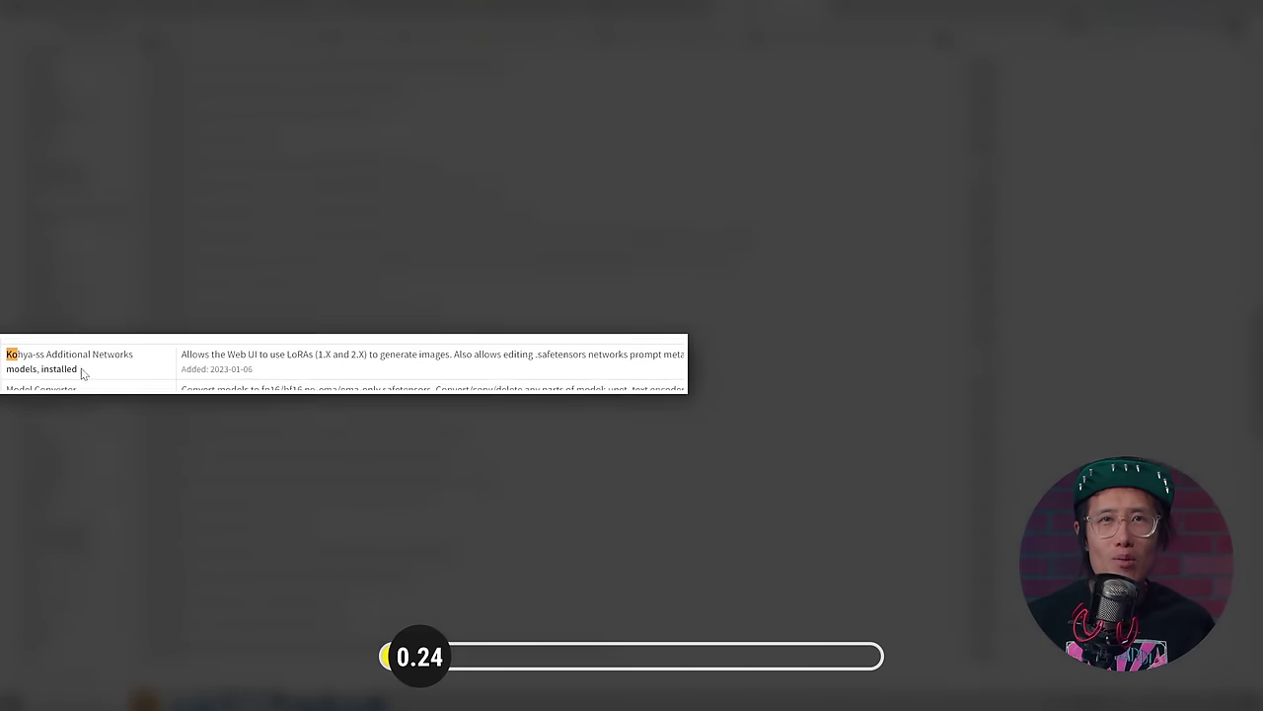